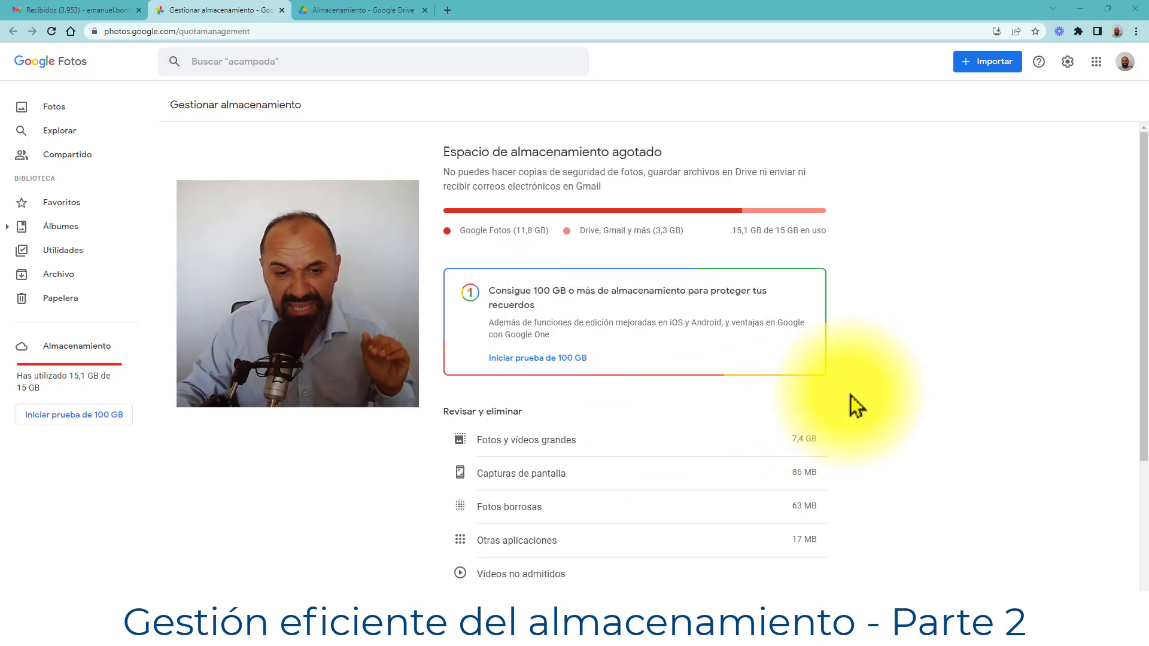
Step: Open the Fotos y vídeos grandes review list and check the Google Drive storage list before returning to it
scroll(861, 398, "down", 1)
scroll(885, 386, "down", 1)
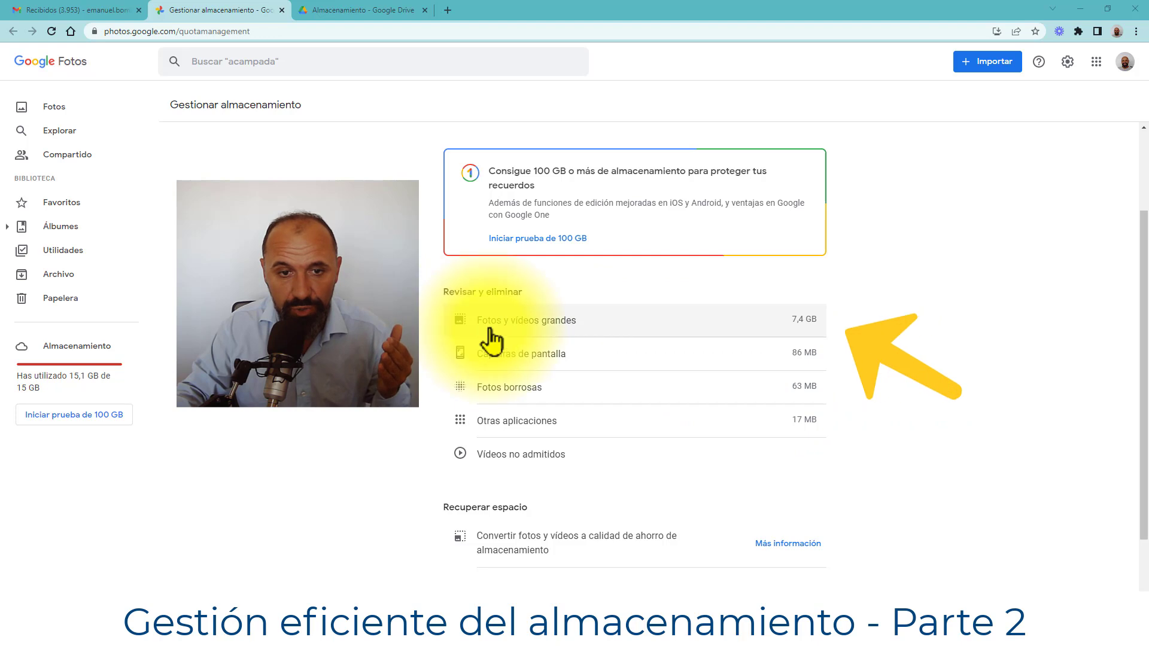
left_click(547, 331)
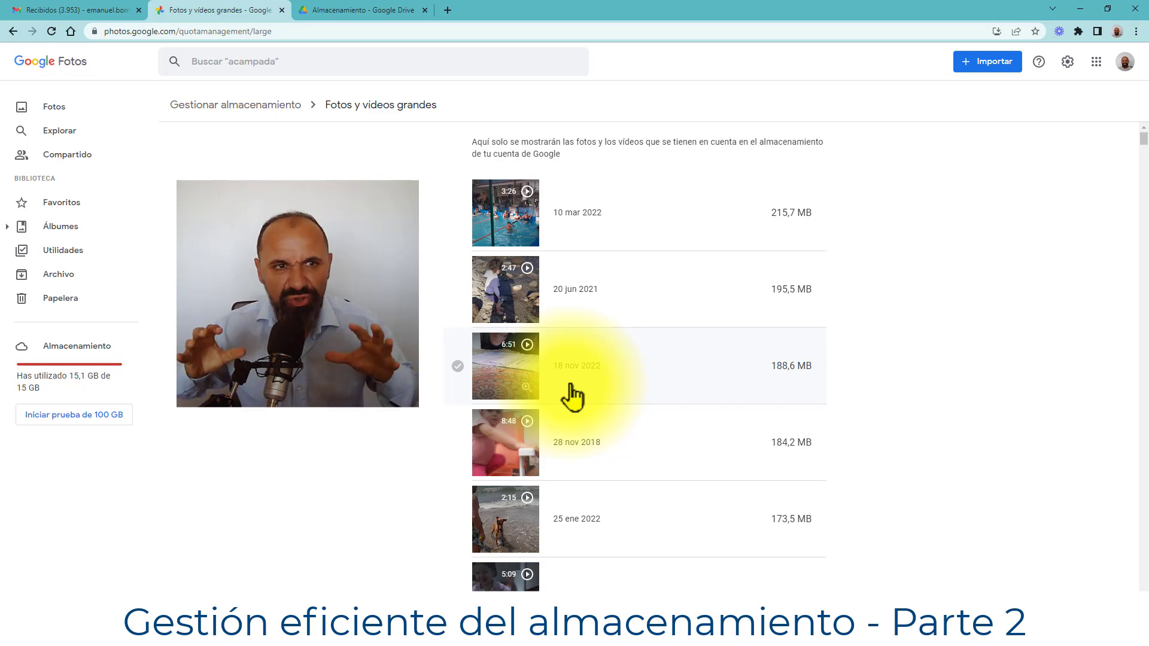
left_click(383, 10)
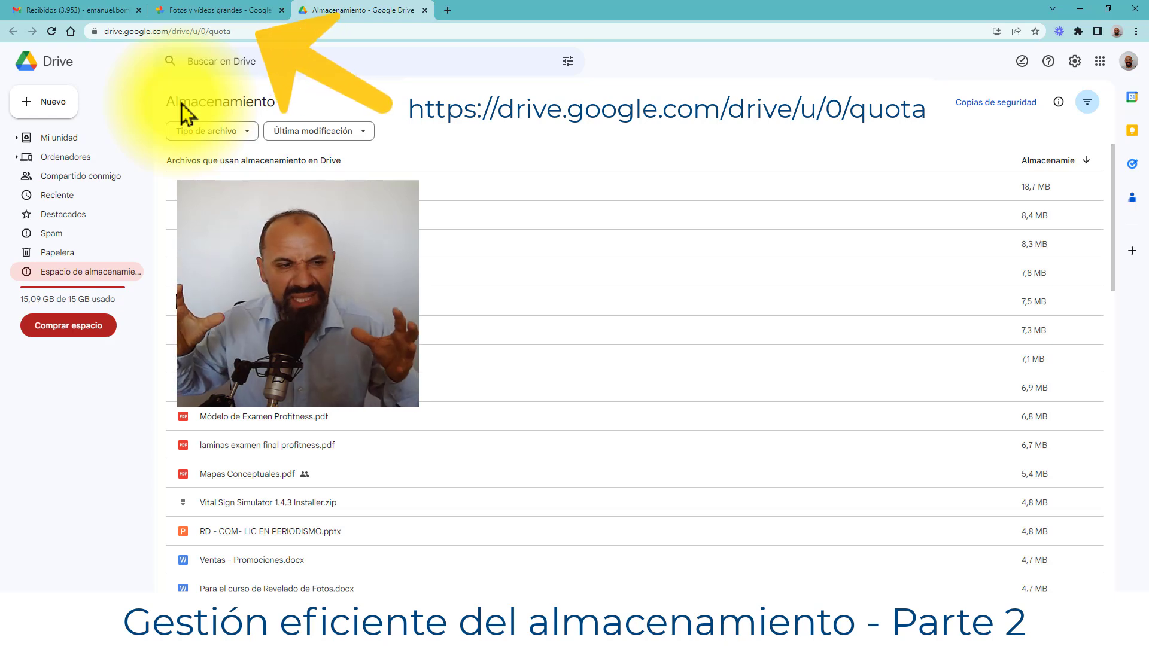
left_click(200, 11)
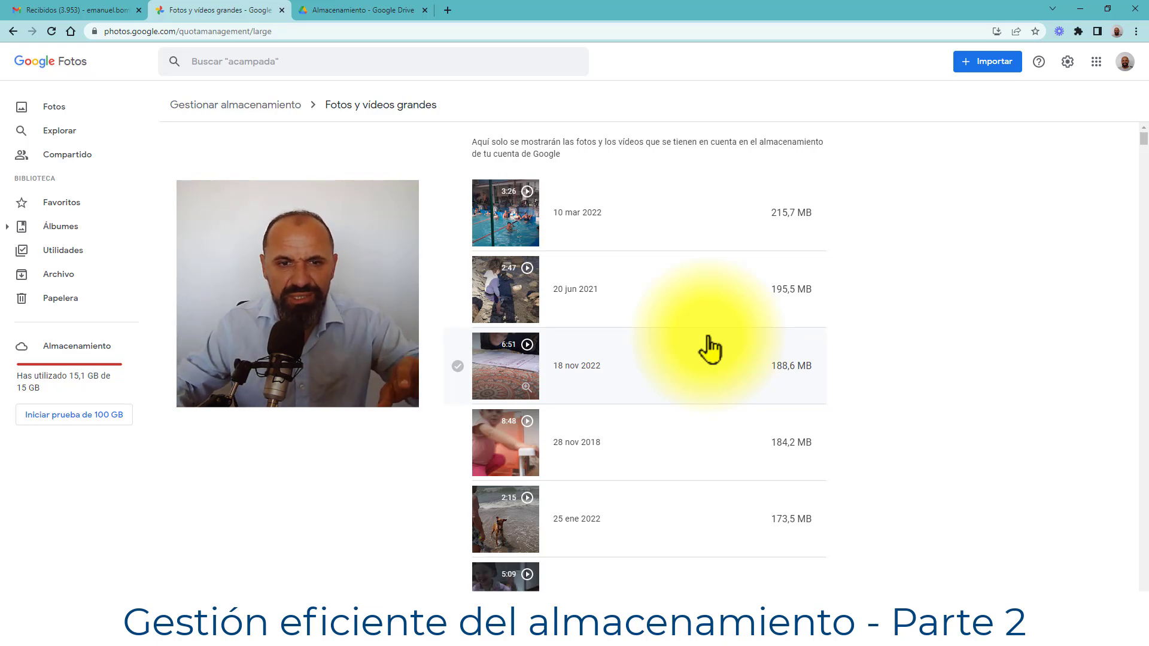
Step: Select the 10 mar 2022 video and start downloading it, with Escritorio as the save location
left_click(457, 214)
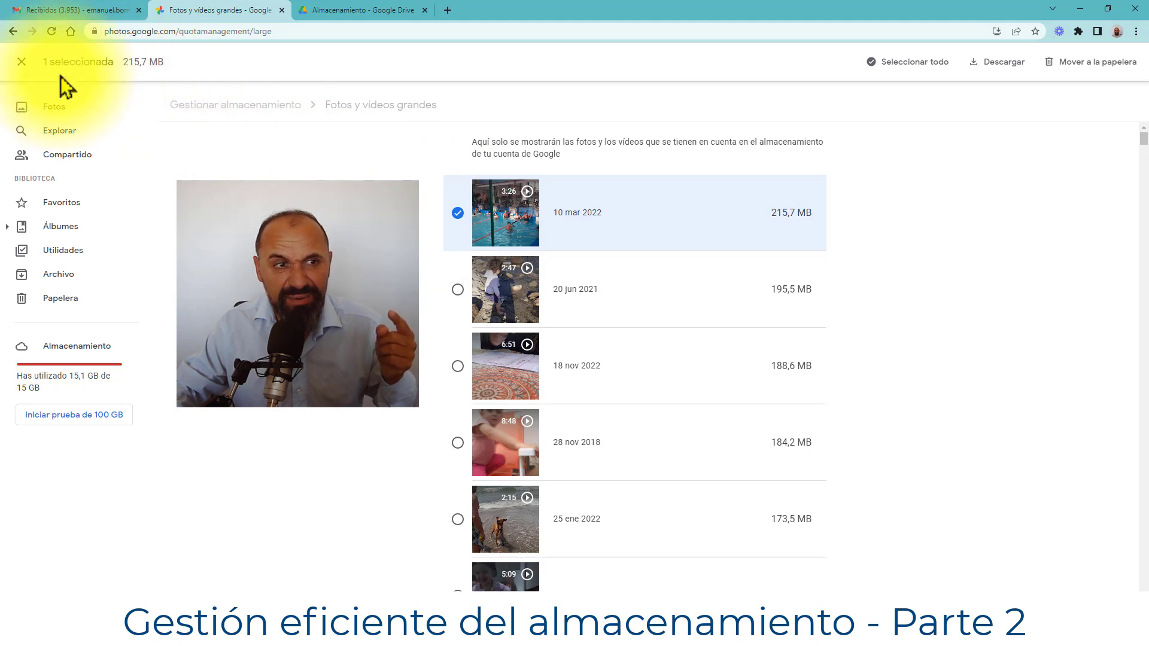
left_click(1005, 63)
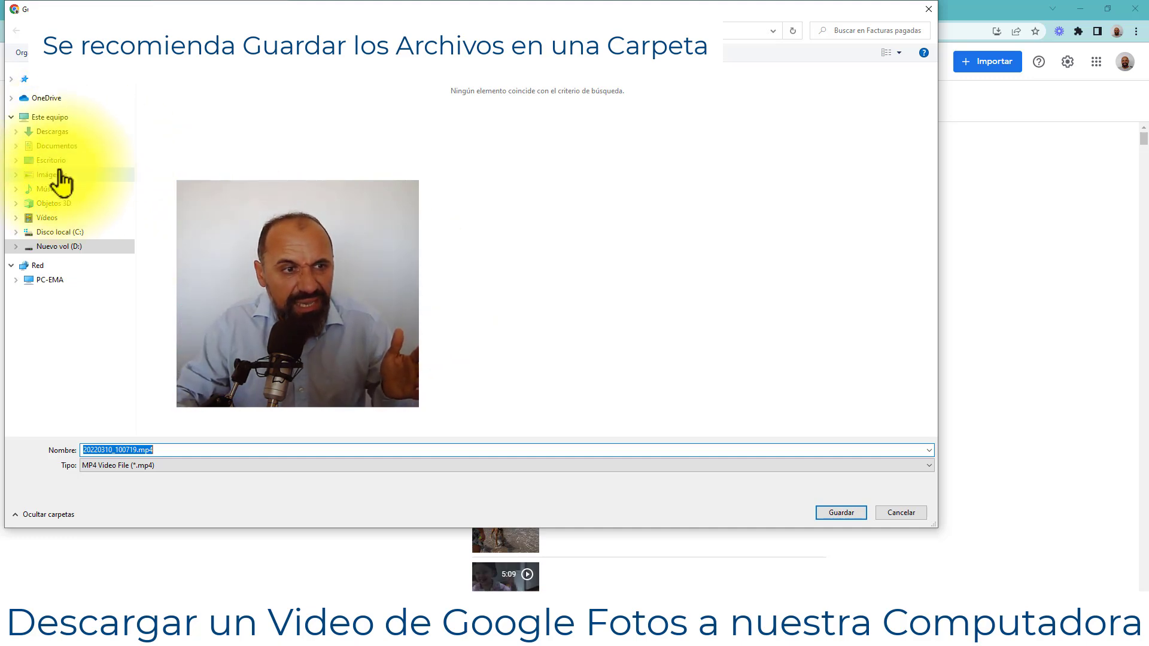
left_click(53, 160)
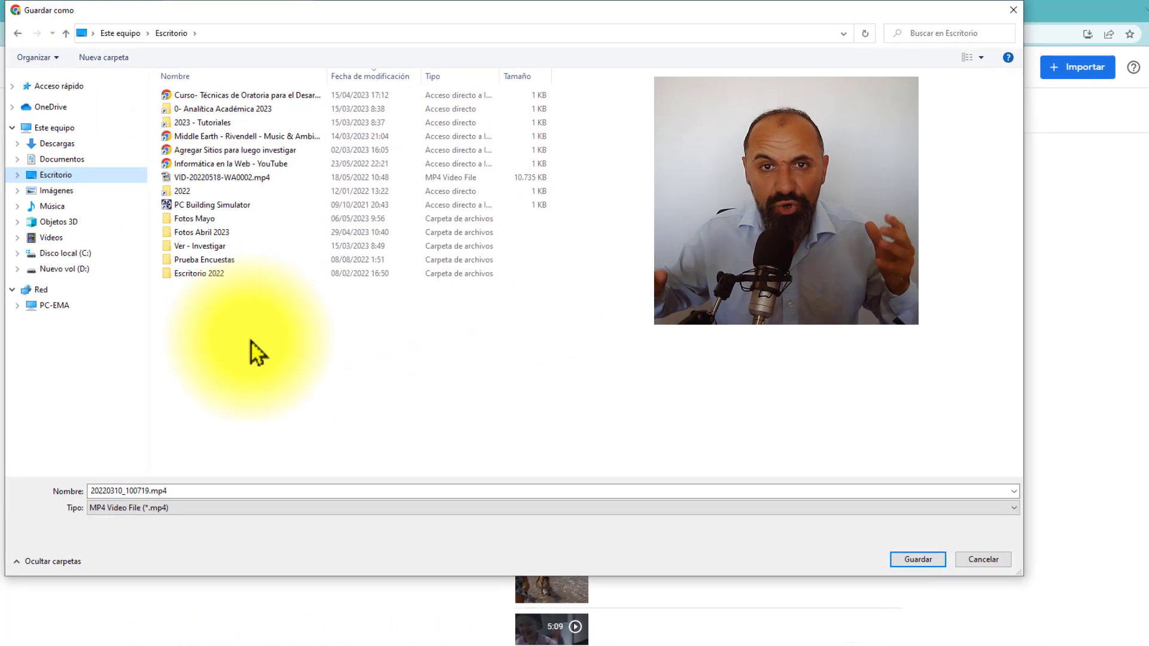
Step: Create a folder named Videos de Google Fotos on the desktop and open it as the save location
right_click(252, 342)
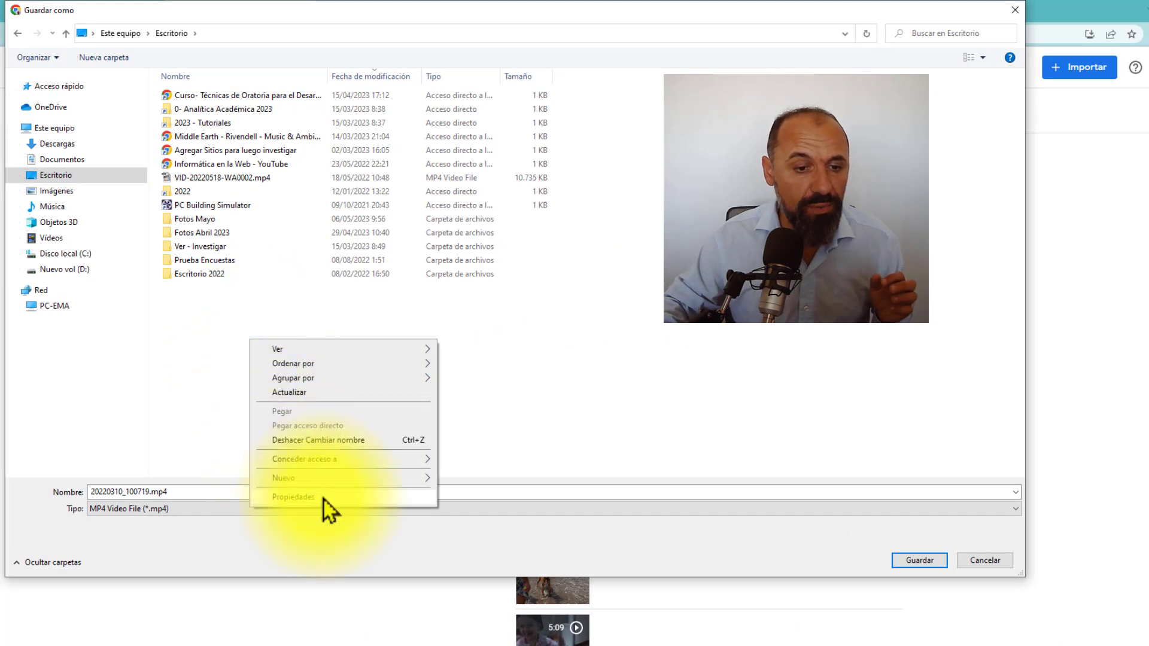
mouse_move(334, 478)
left_click(522, 258)
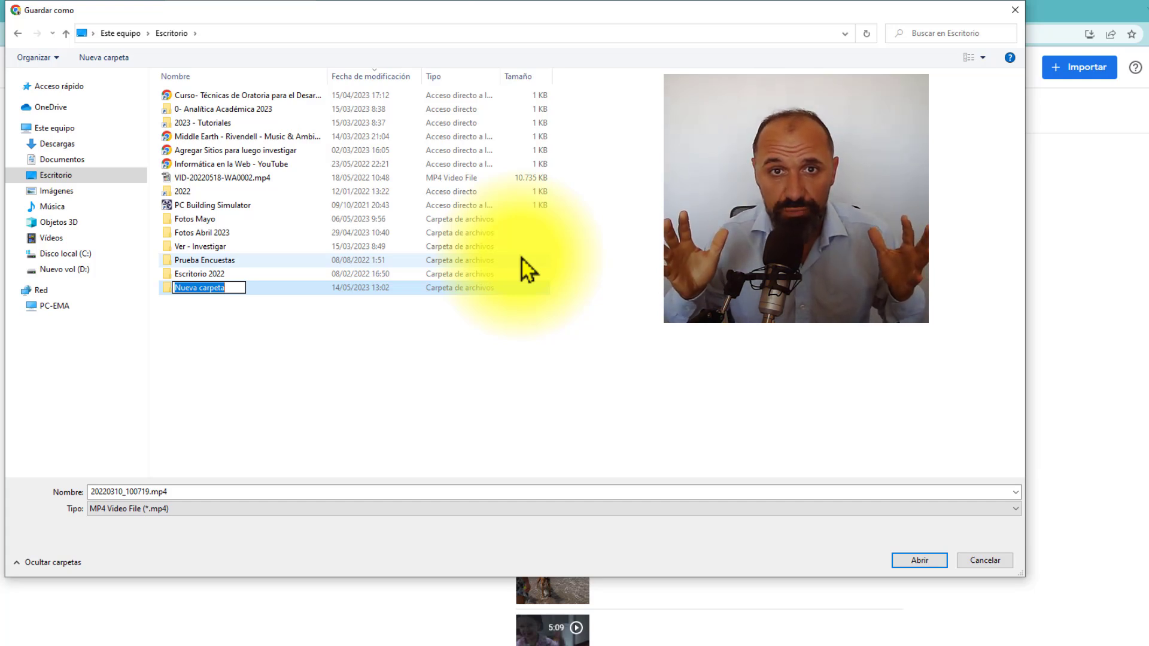
type("Videos de Google Fotos")
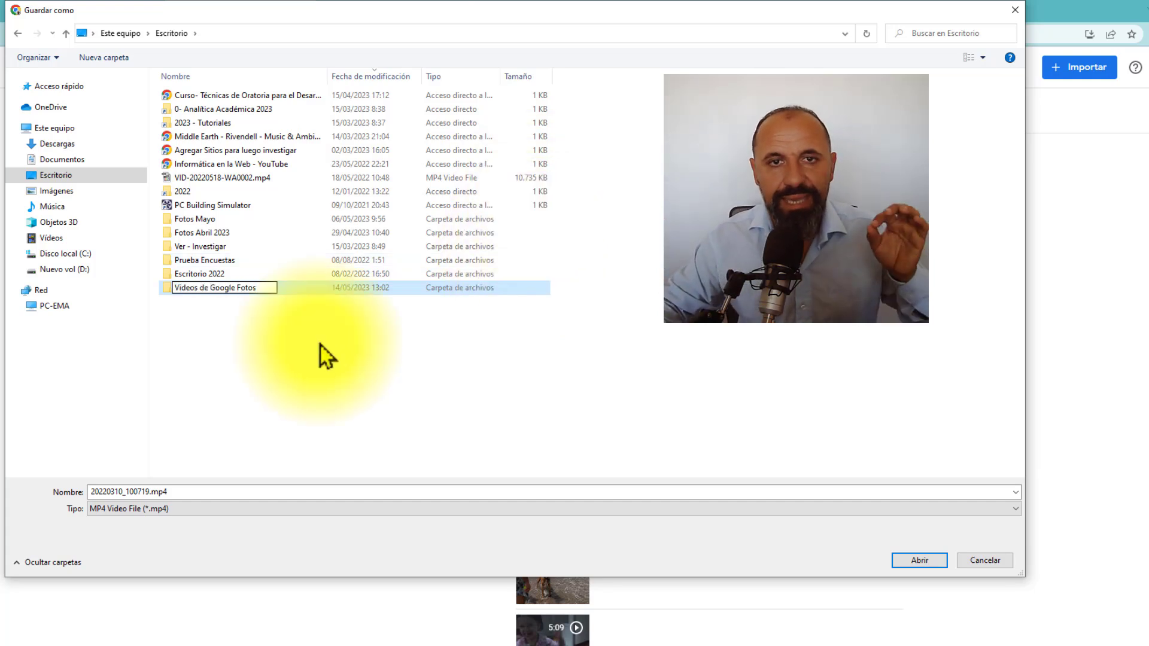
left_click(220, 311)
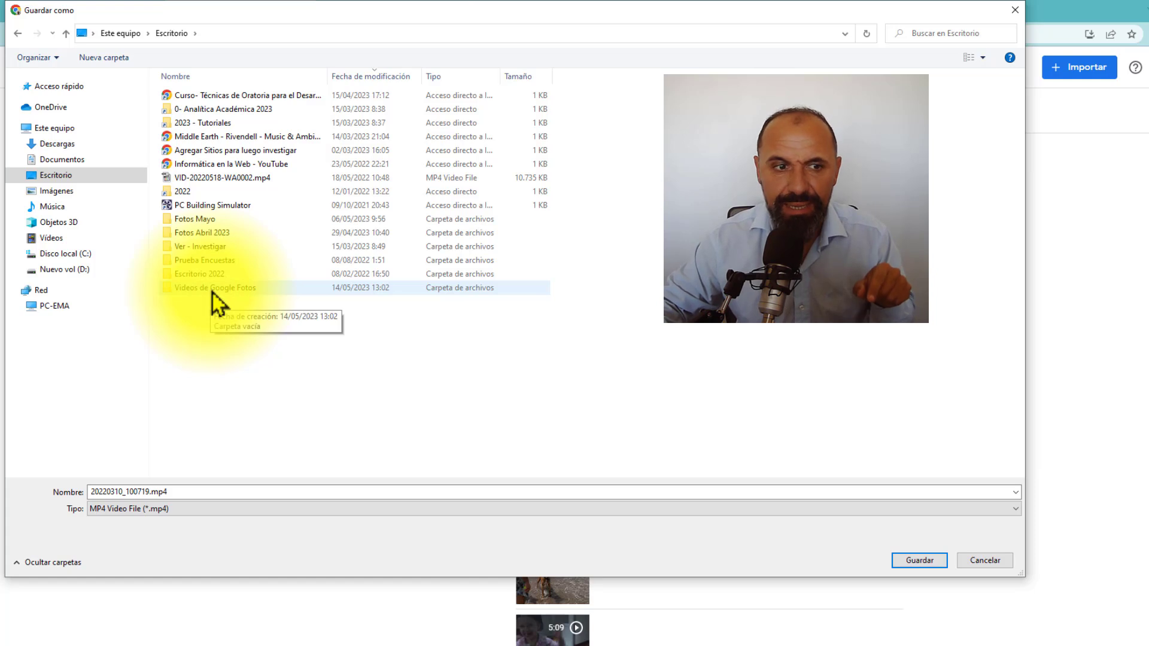
double_click(213, 293)
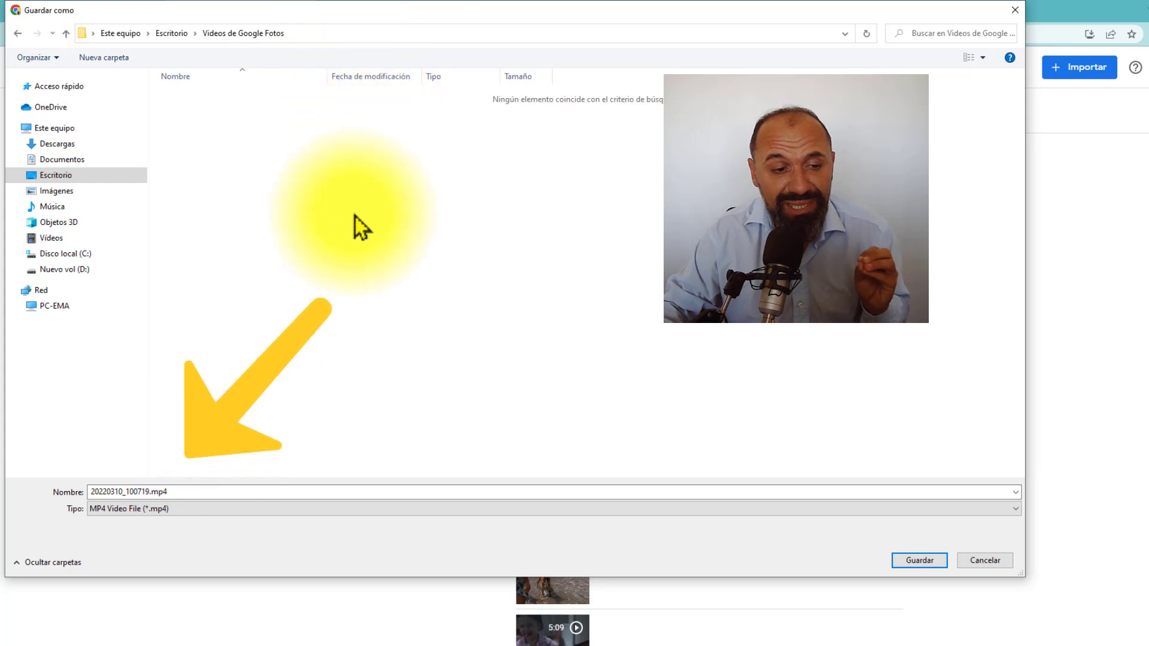
Step: Name the download "1- Video de Pileta" and save it in the Videos de Google Fotos folder
left_click(205, 492)
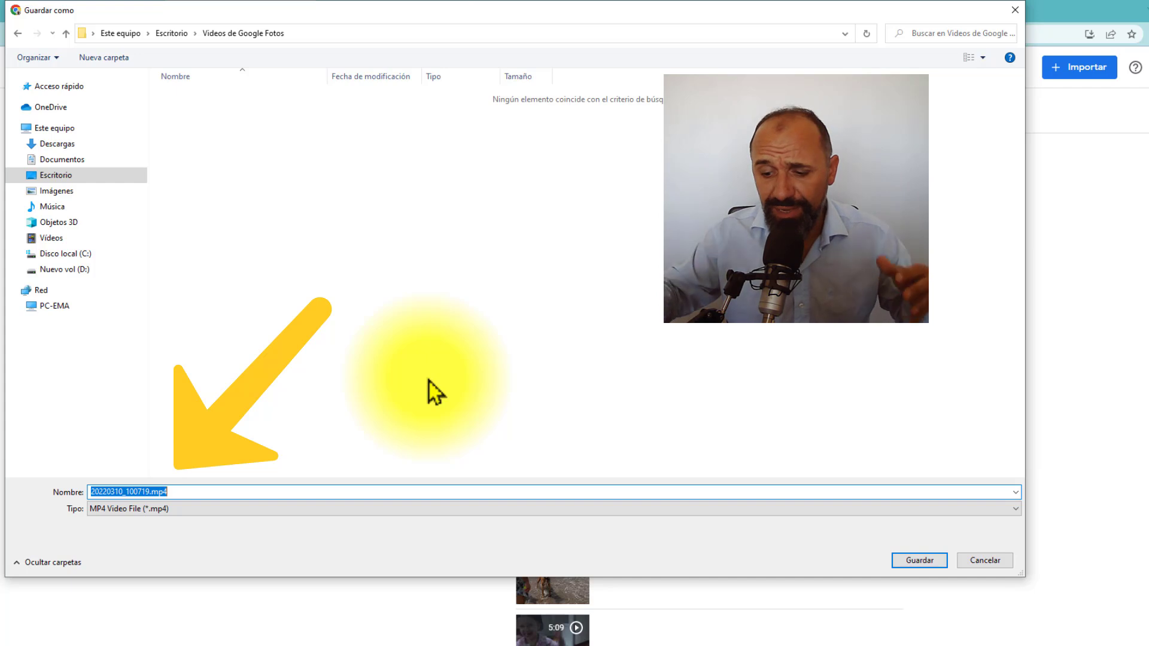
type("1- Video de Pileta")
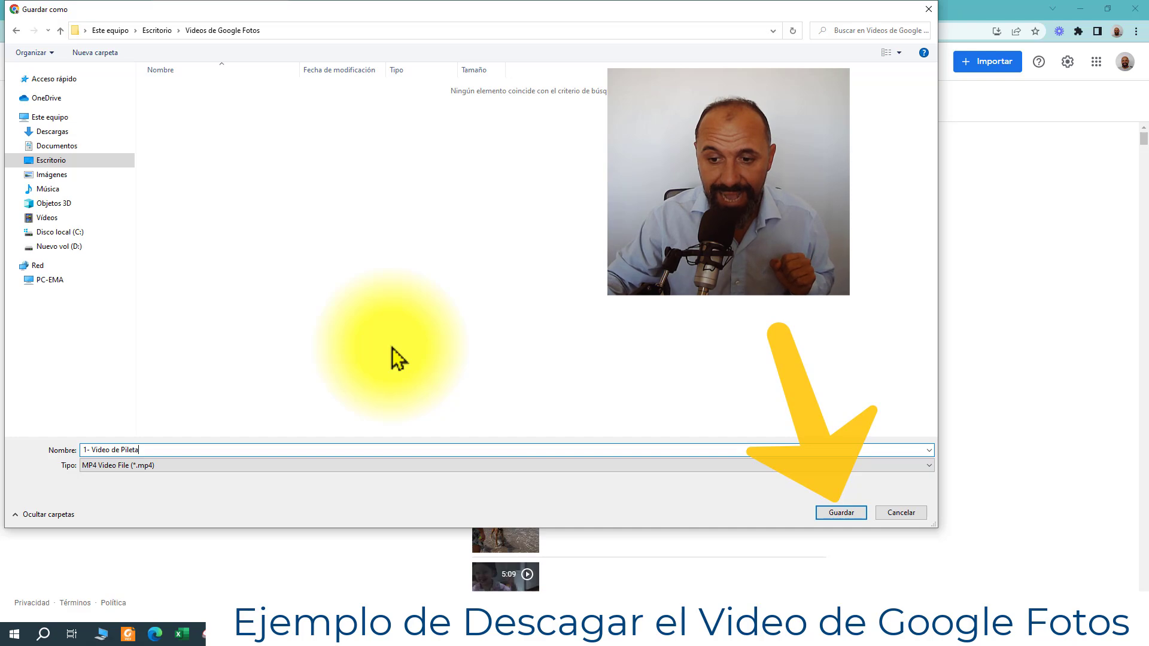
left_click(836, 513)
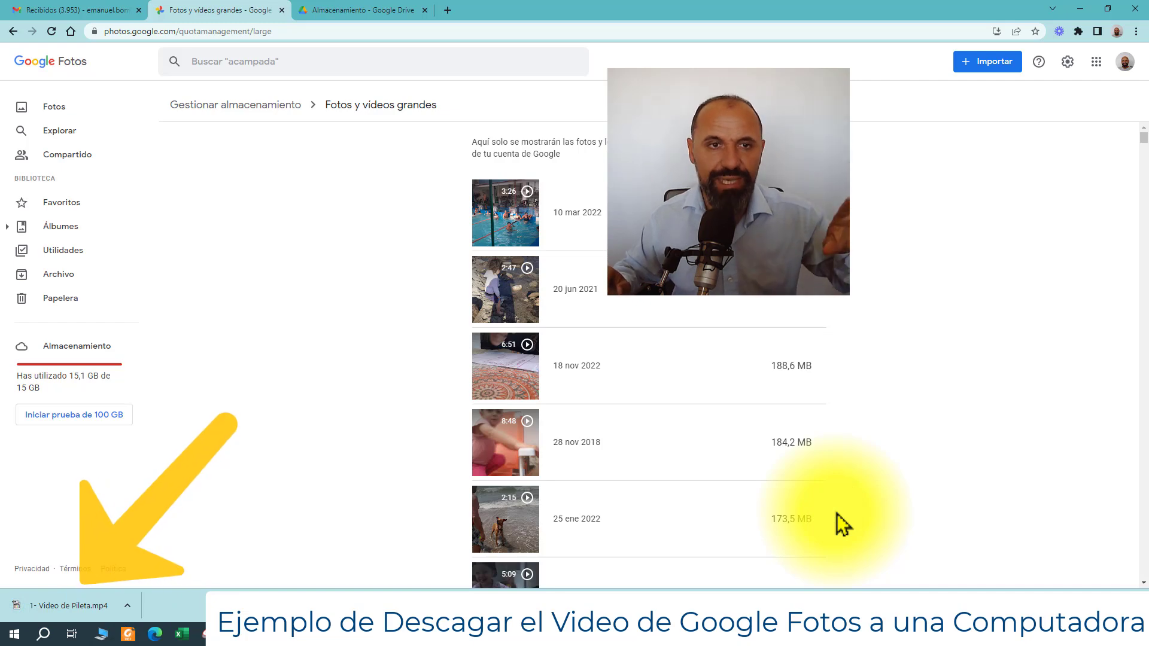
Step: Show the downloaded 1- Video de Pileta.mp4 in its folder and play it to check the copy
left_click(128, 607)
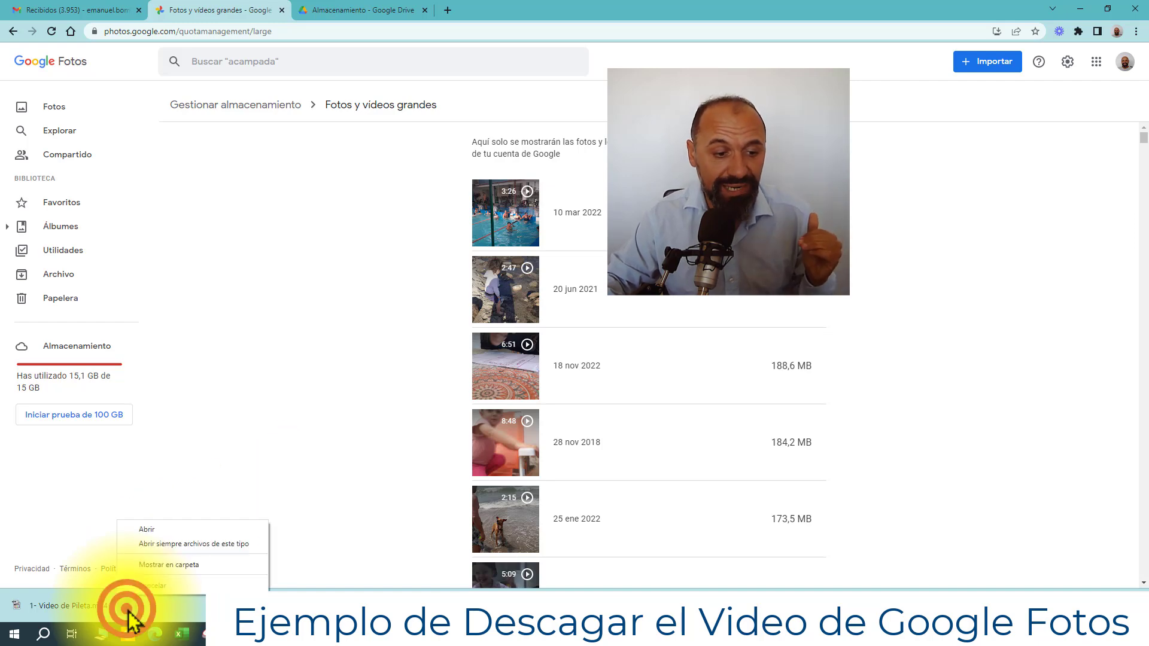
left_click(178, 569)
left_click(405, 142)
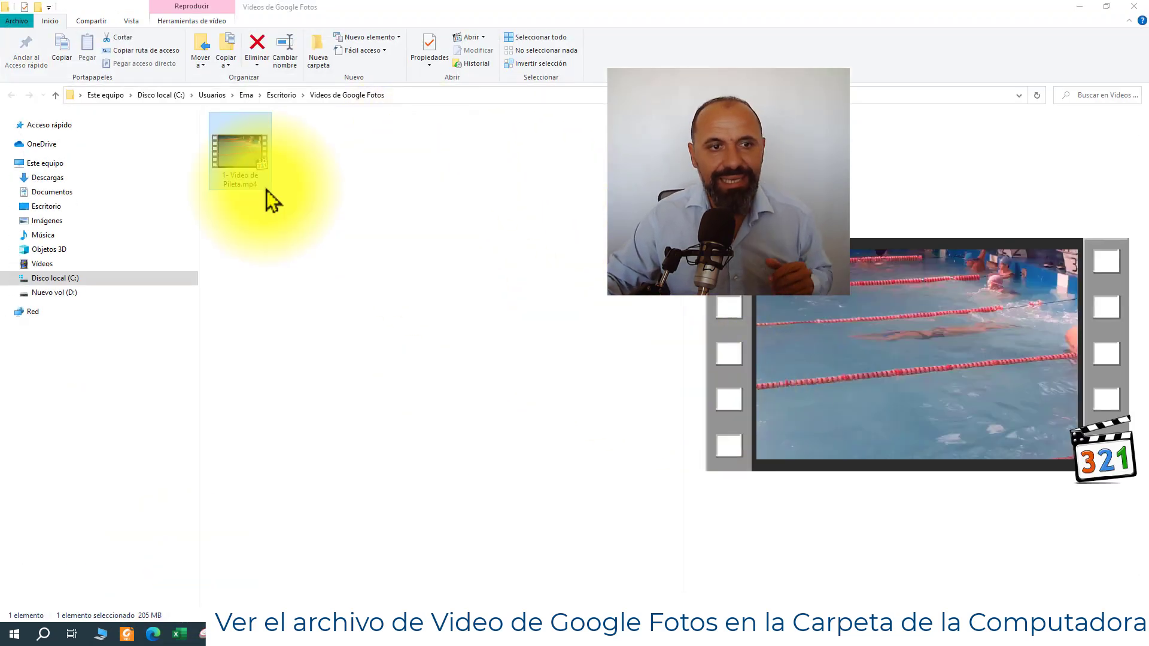
double_click(245, 157)
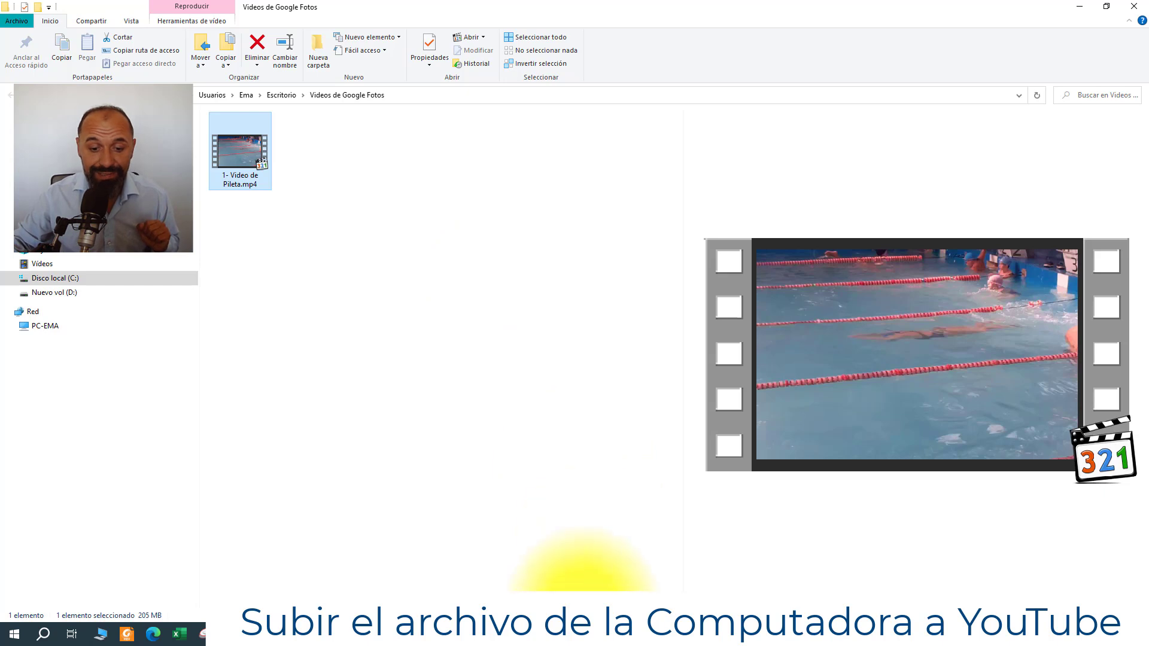
Step: Switch back to Google Fotos in the browser and open YouTube from the Google apps
mouse_move(555, 633)
left_click(553, 574)
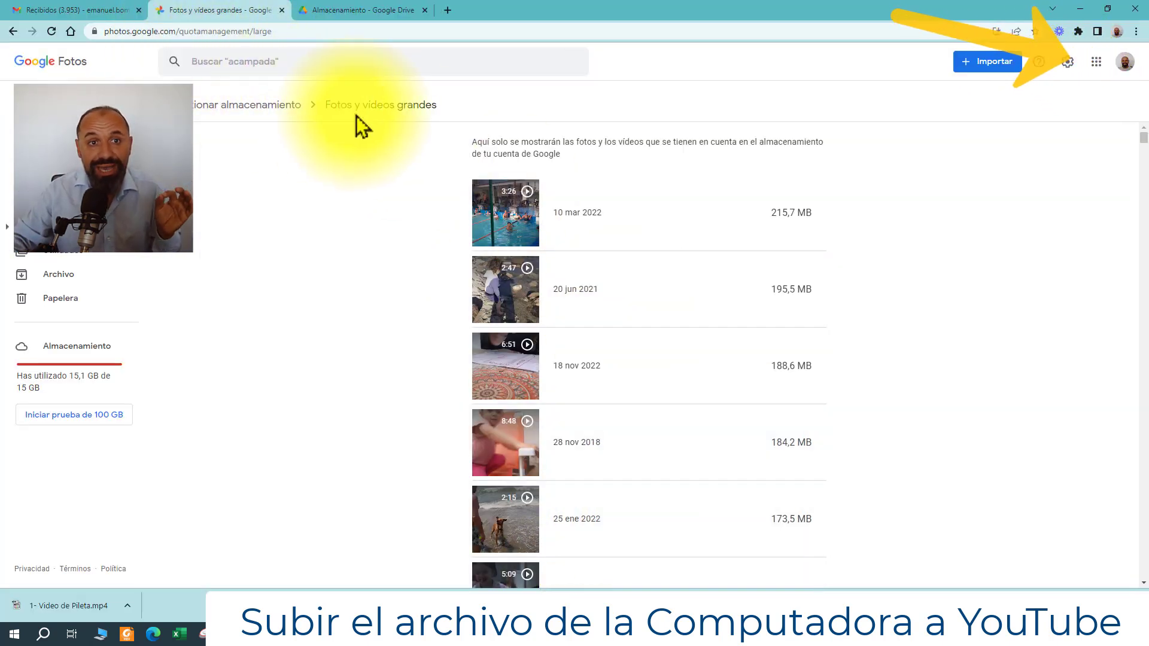
left_click(1096, 62)
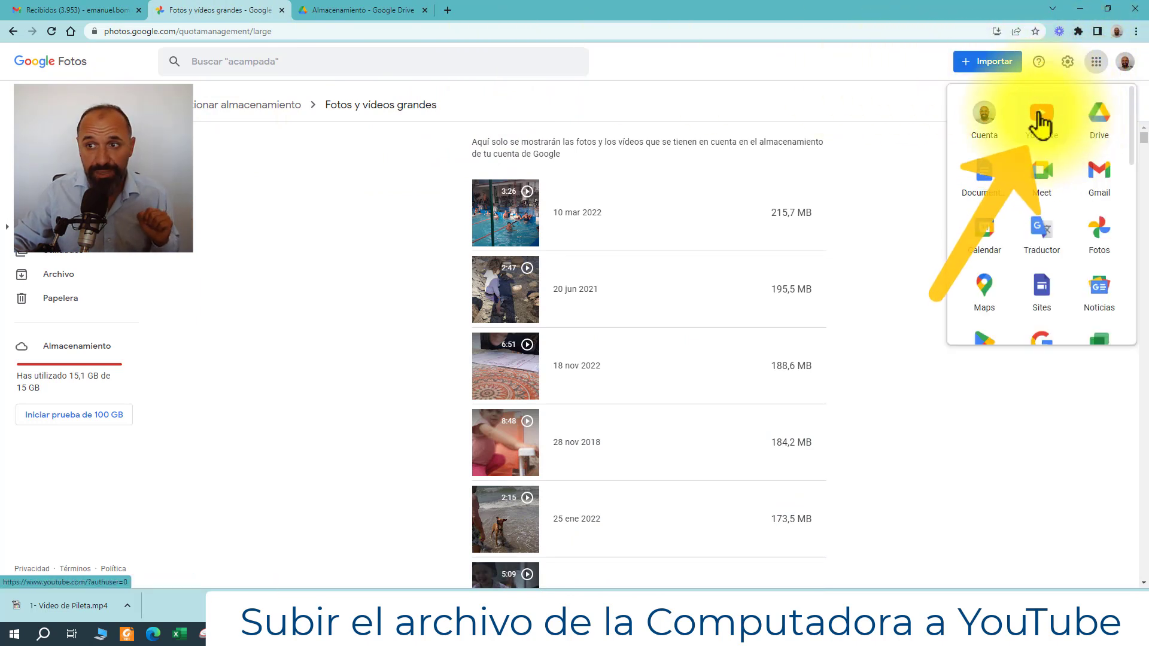
left_click(879, 72)
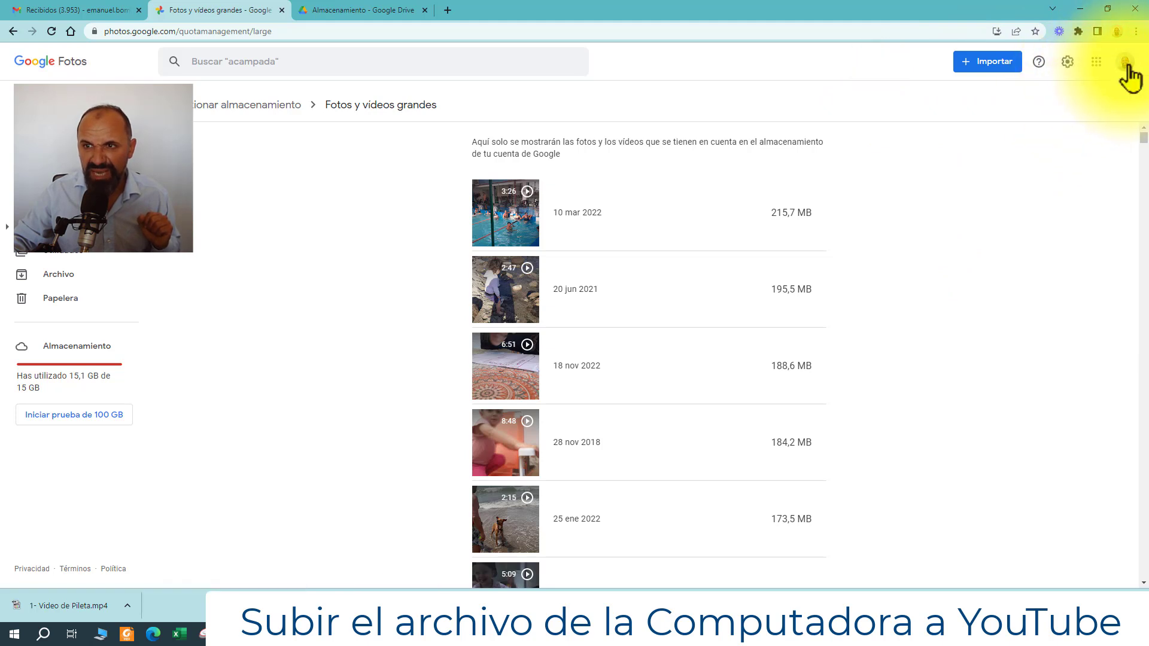
left_click(1096, 62)
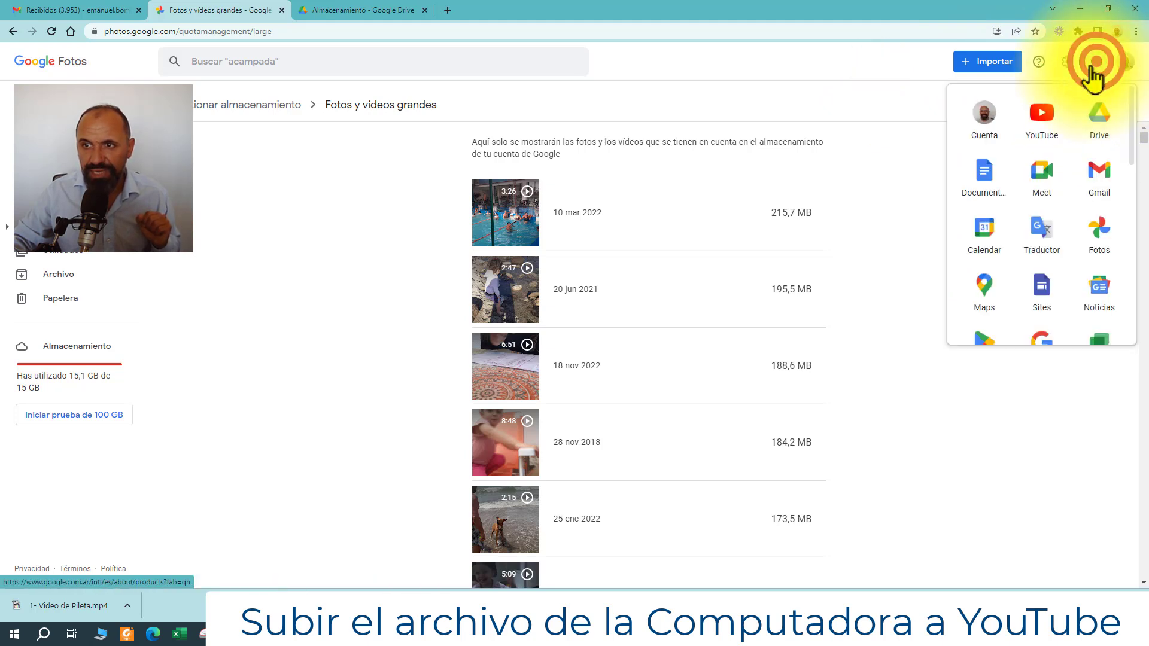
left_click(1042, 118)
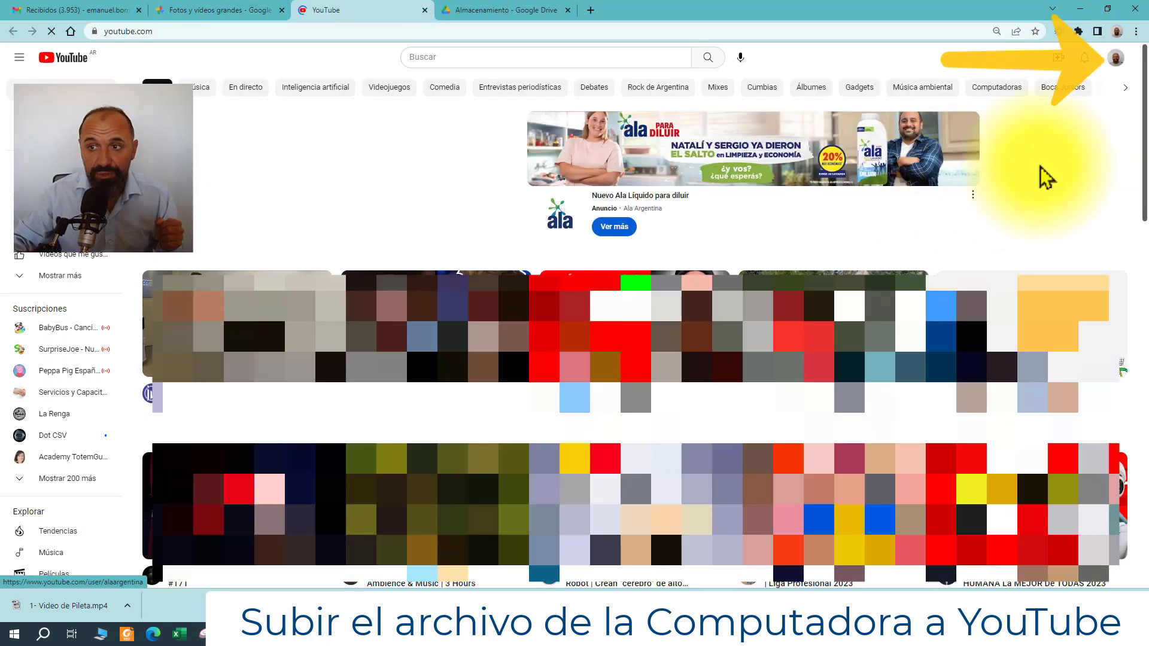
Step: Go to the account's own YouTube channel and open its video management in YouTube Studio
left_click(1117, 59)
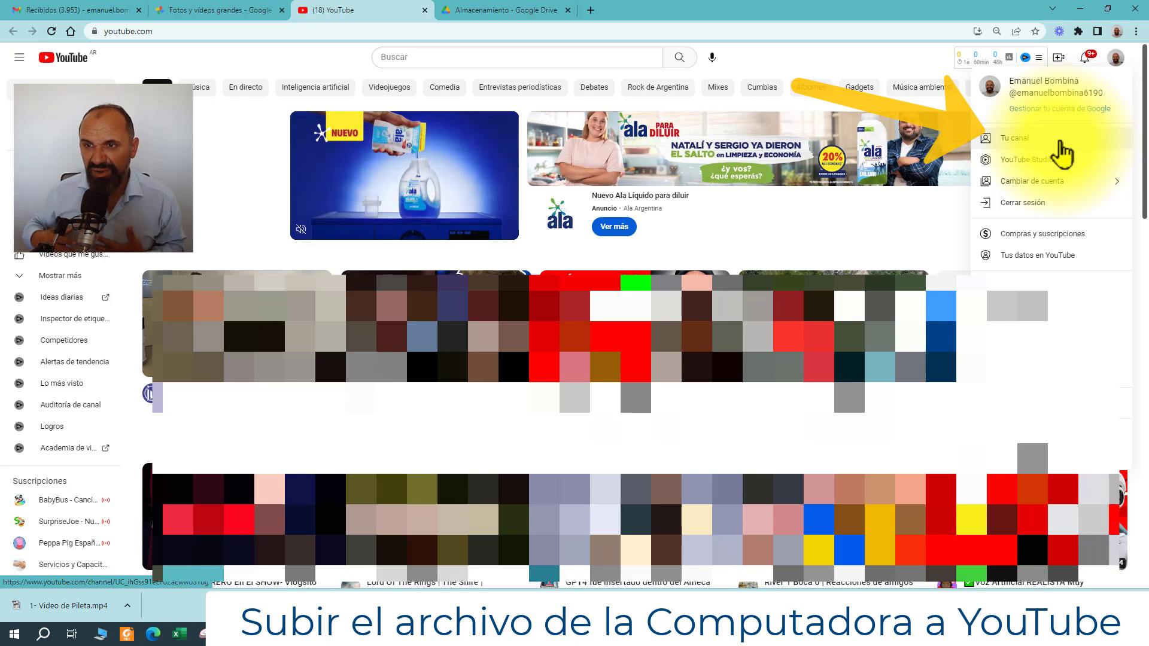
left_click(1059, 144)
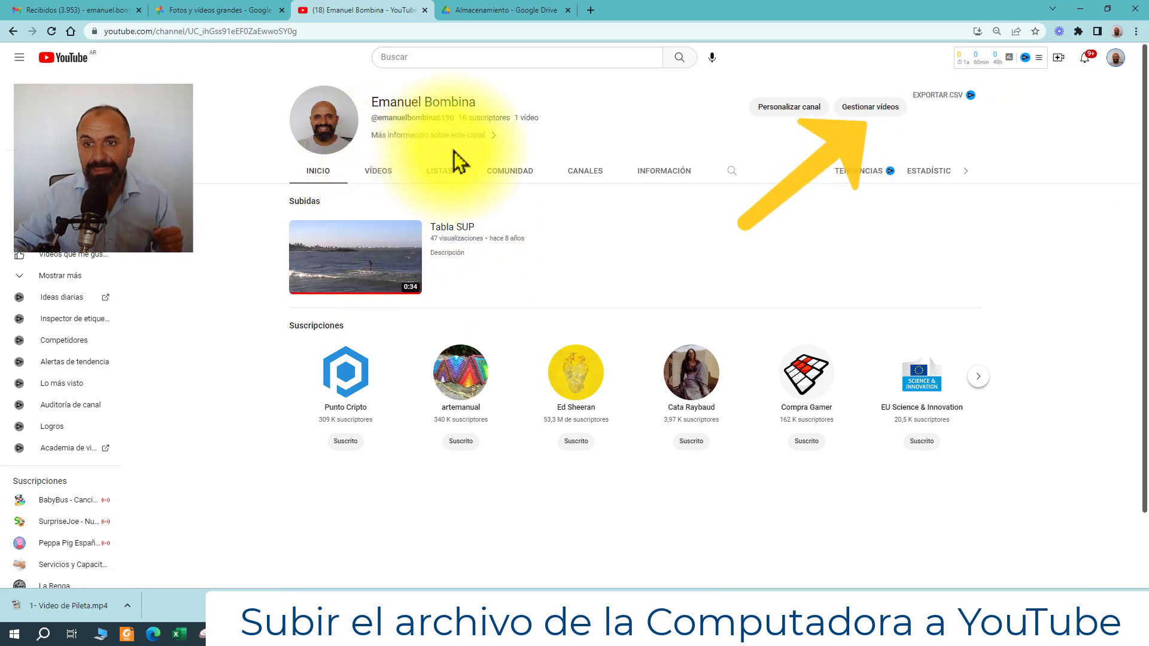
left_click(880, 110)
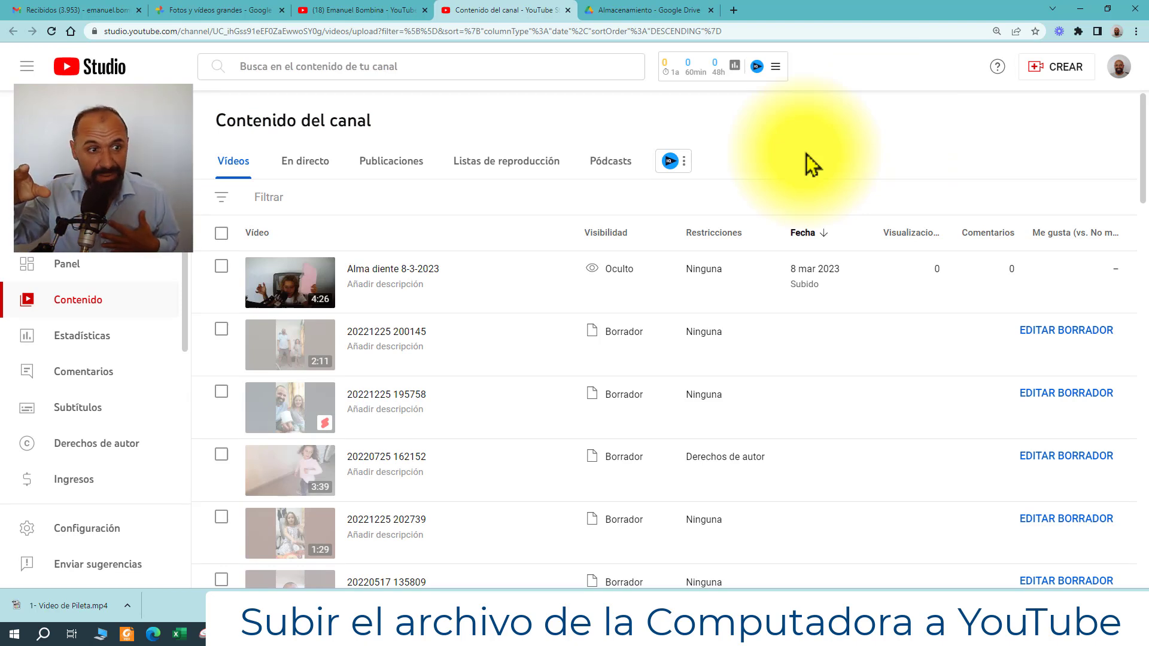
Step: Start a new video upload and add 1- Video de Pileta.mp4 from the Videos de Google Fotos folder window
left_click(1051, 71)
left_click(969, 97)
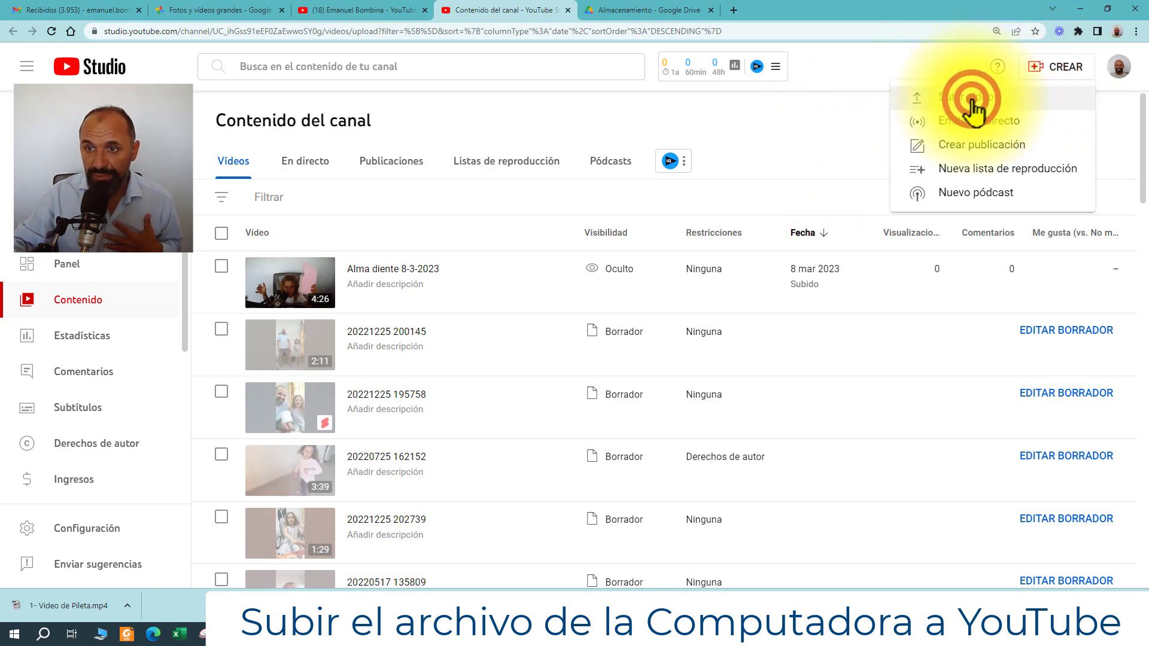
left_click_drag(60, 607, 363, 383)
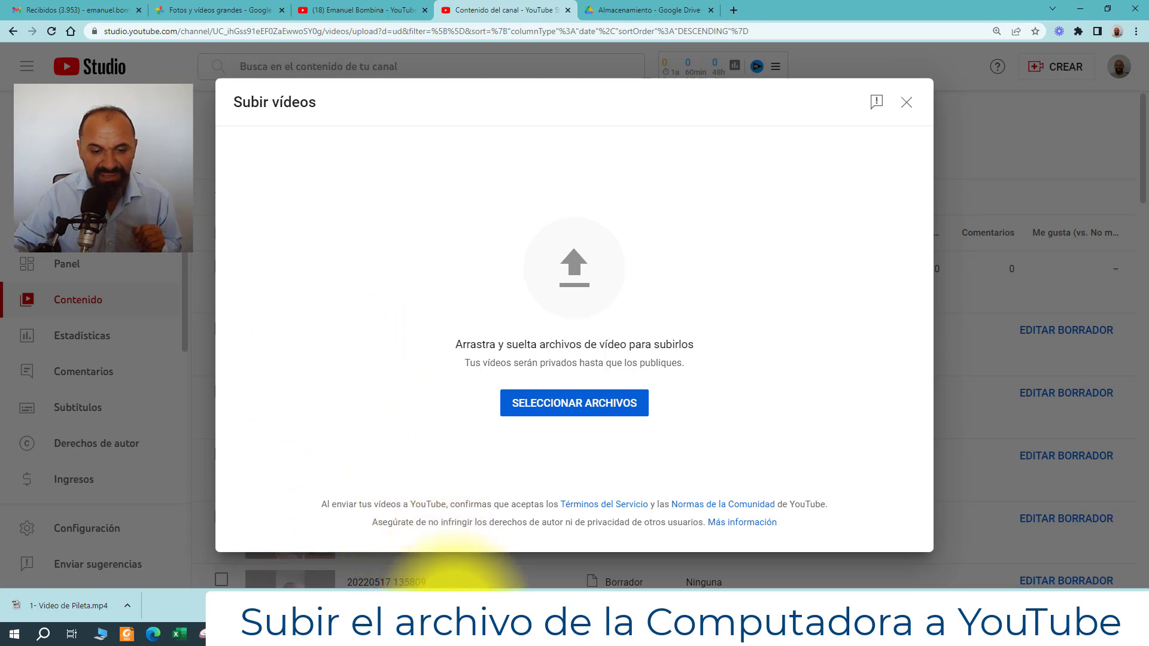
mouse_move(365, 634)
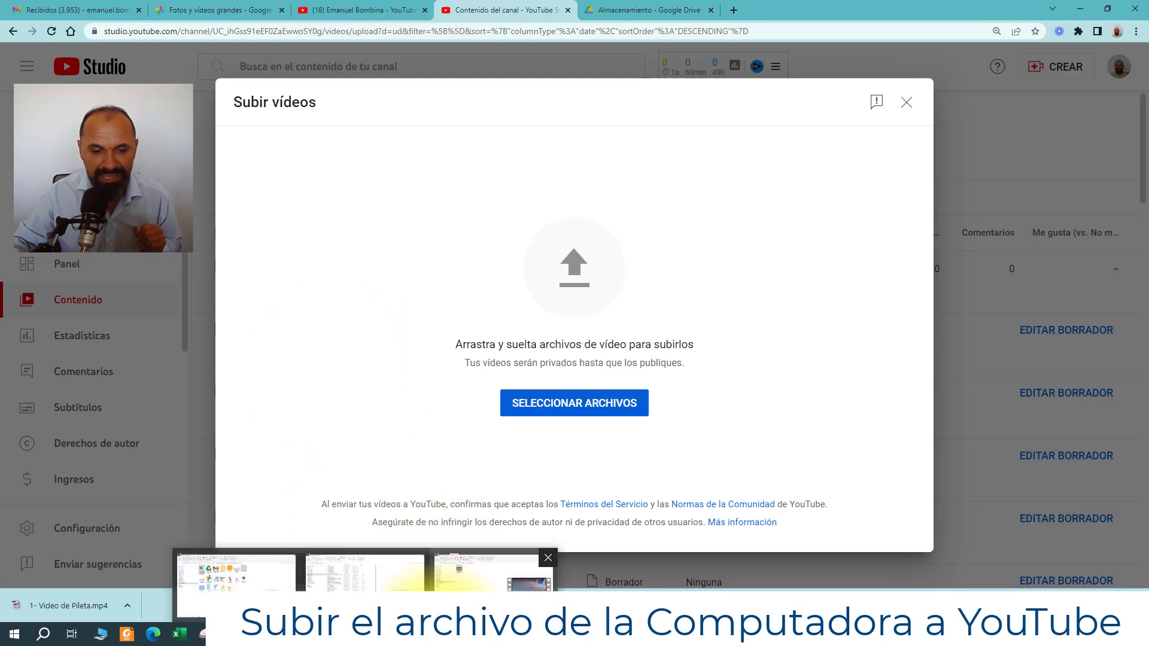
left_click(493, 572)
left_click_drag(539, 12, 737, 152)
left_click_drag(404, 133, 736, 140)
left_click_drag(856, 153, 829, 164)
left_click_drag(943, 303, 534, 264)
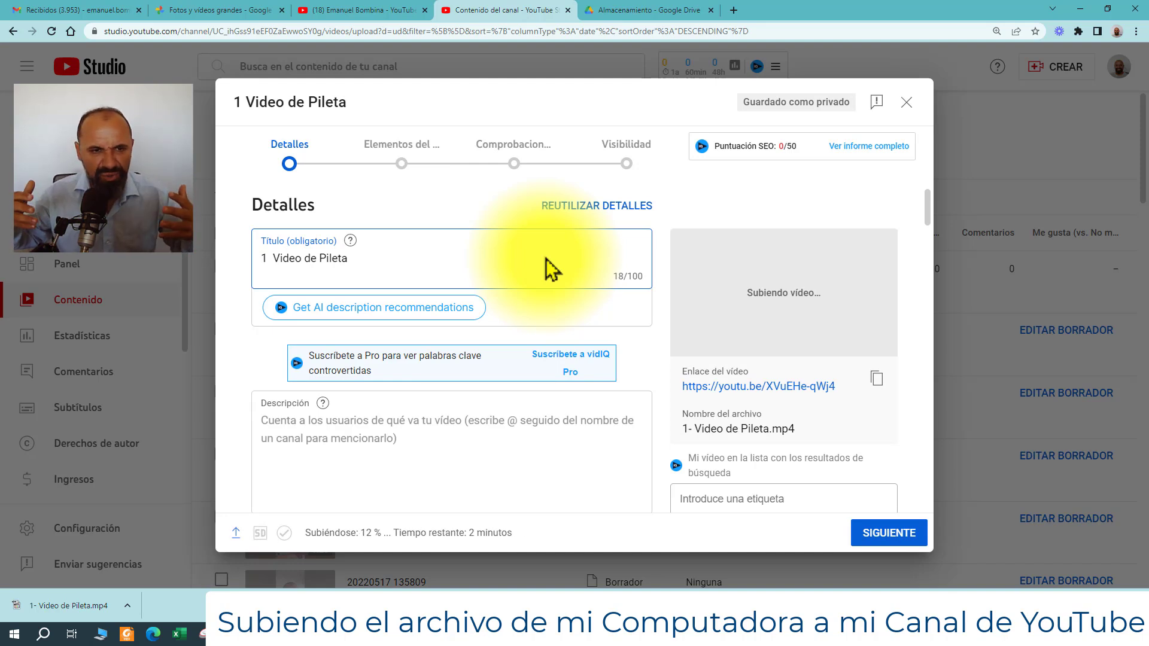
Step: Extend the video title with "- Fecha 2023" so it reads "1 Video de Pileta - Fecha 2023"
left_click(436, 262)
type("- ")
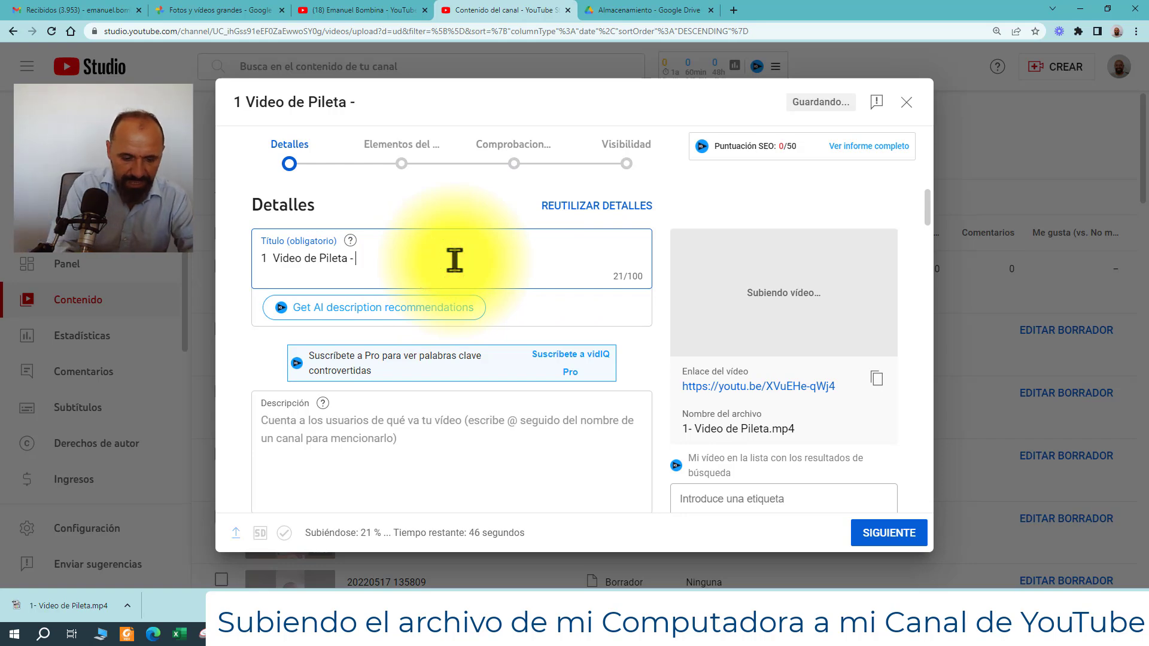
type("Fecha 2023")
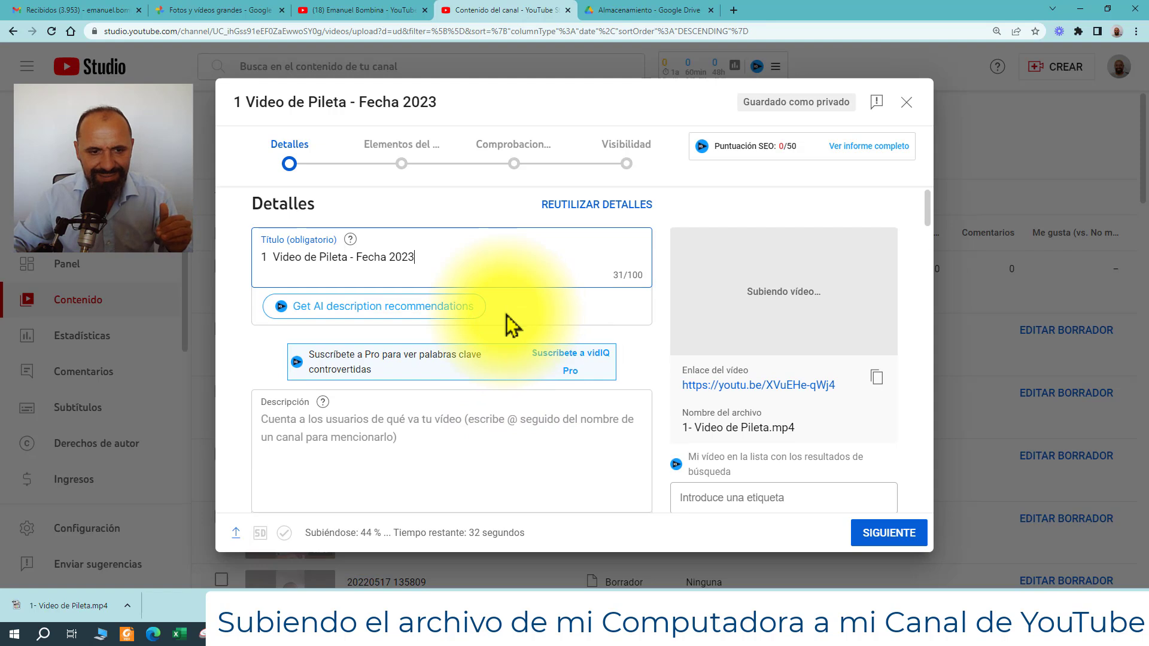
Step: Set the video's audience to "No, no está creado para niños" and look through the remaining detail options
scroll(506, 315, "down", 8)
scroll(489, 323, "down", 4)
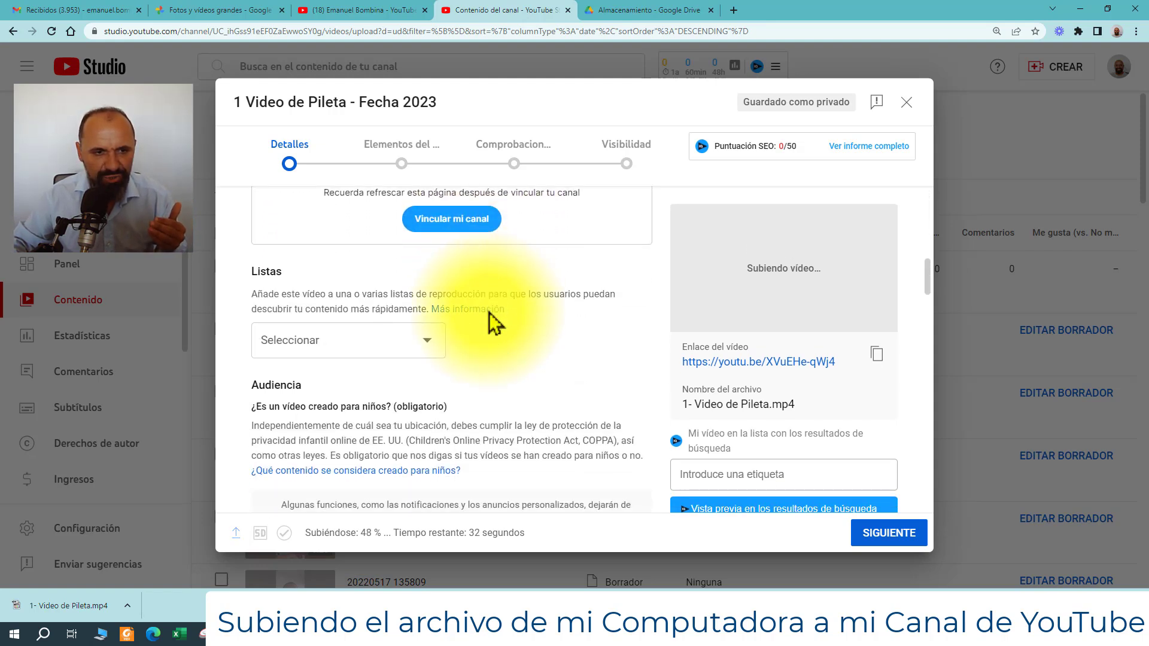
scroll(335, 246, "down", 2)
left_click(347, 303)
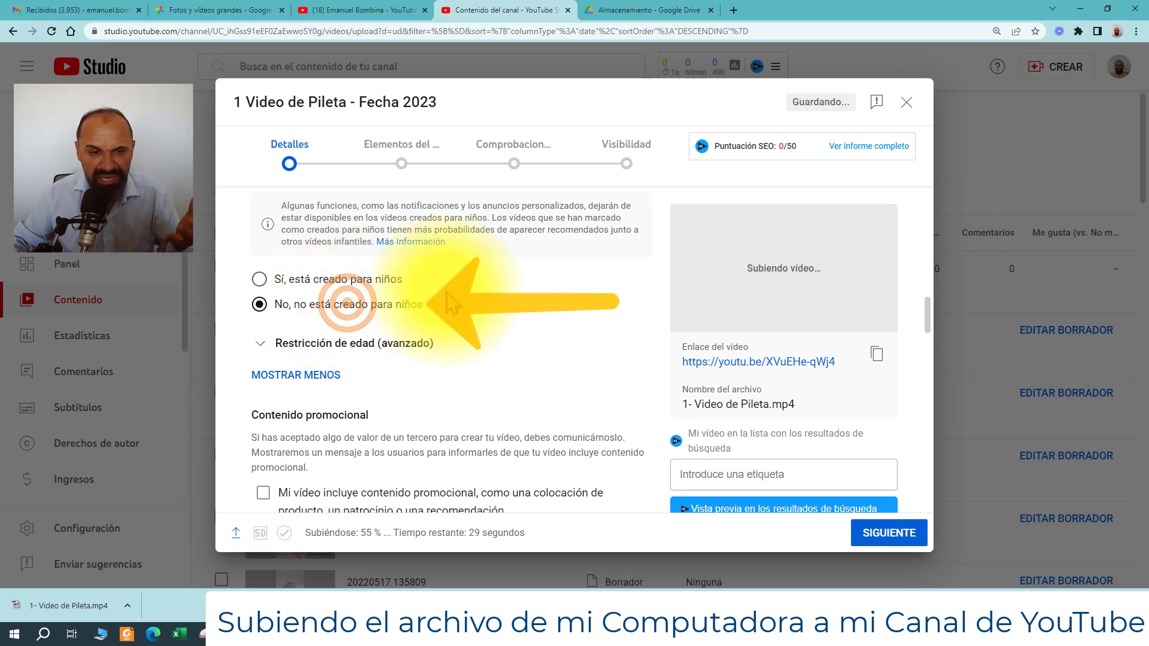
scroll(431, 302, "down", 2)
scroll(660, 359, "down", 8)
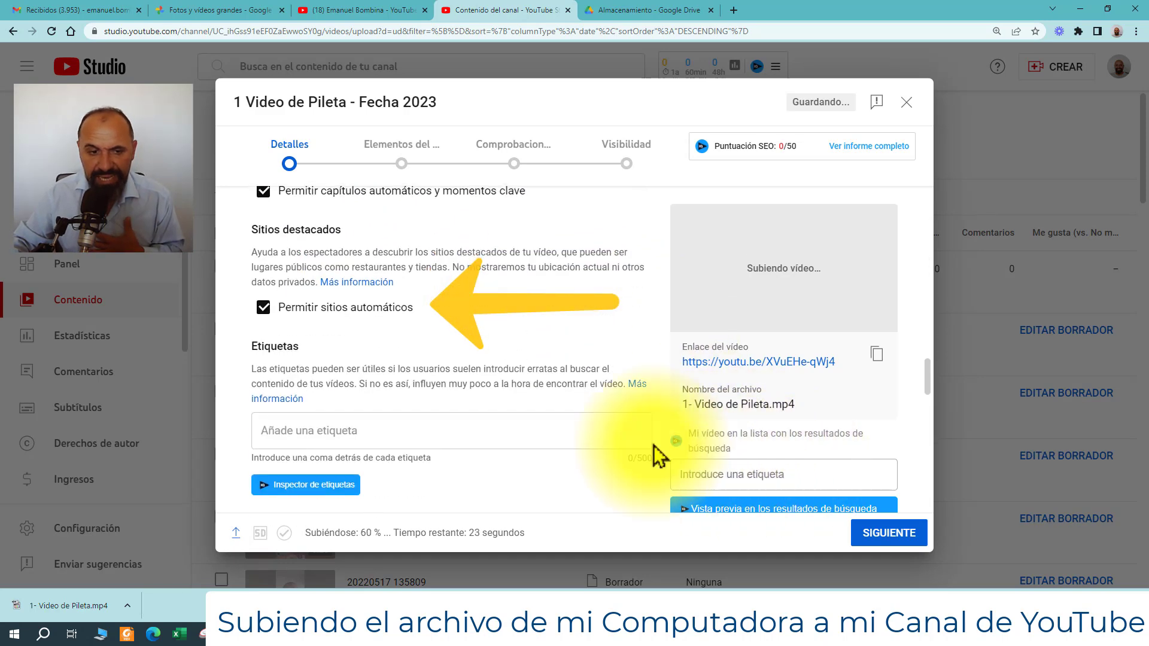
Step: Advance the upload past the video elements and checks, set the visibility to Privado and save the video
scroll(444, 470, "down", 1)
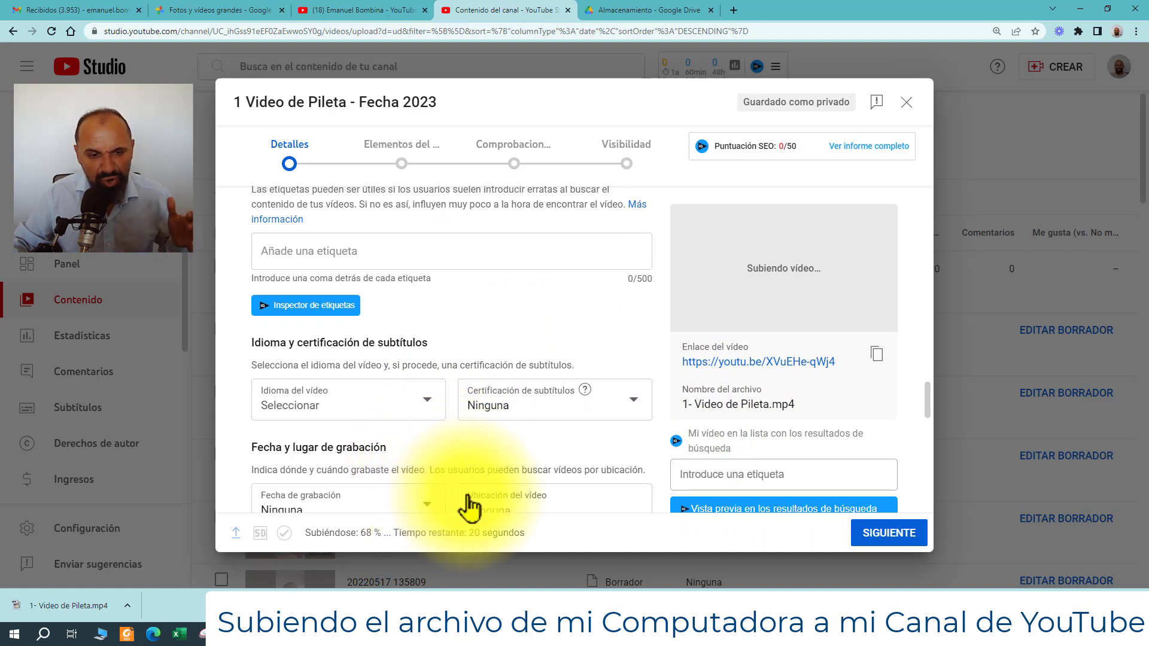
left_click(892, 534)
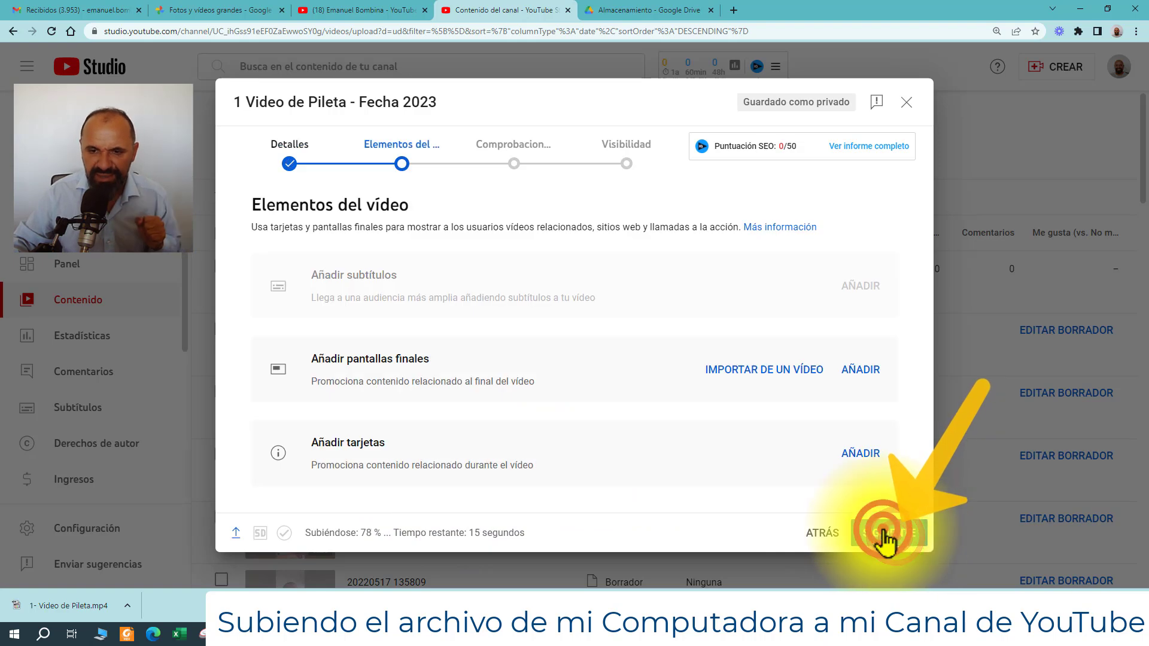
left_click(886, 538)
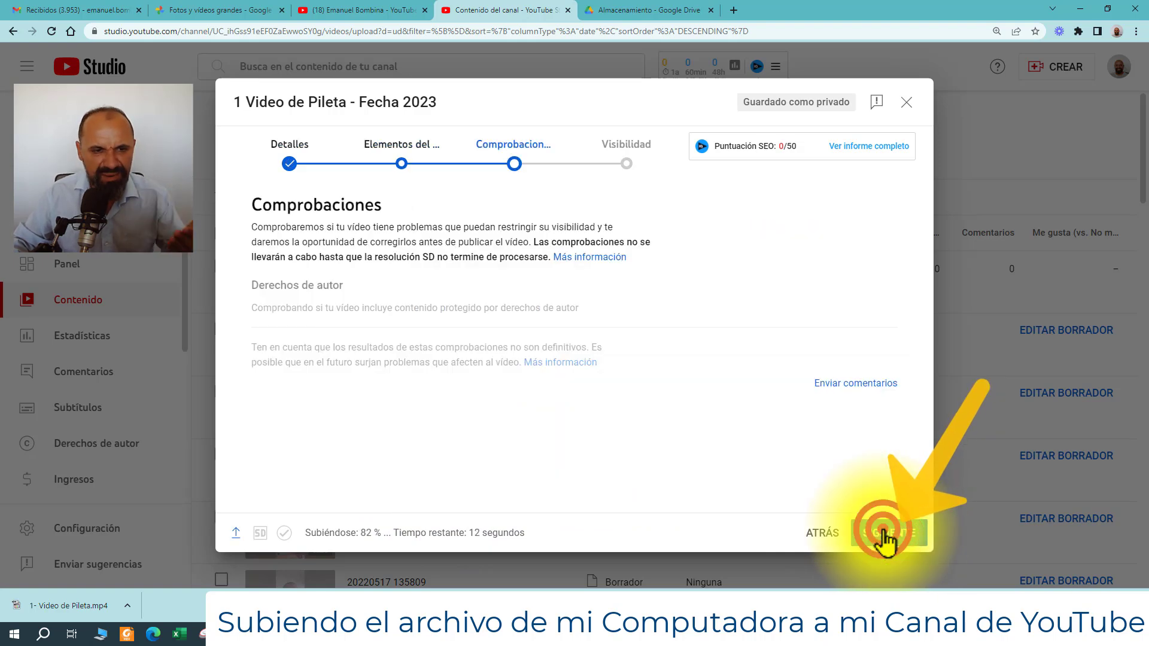
left_click(885, 538)
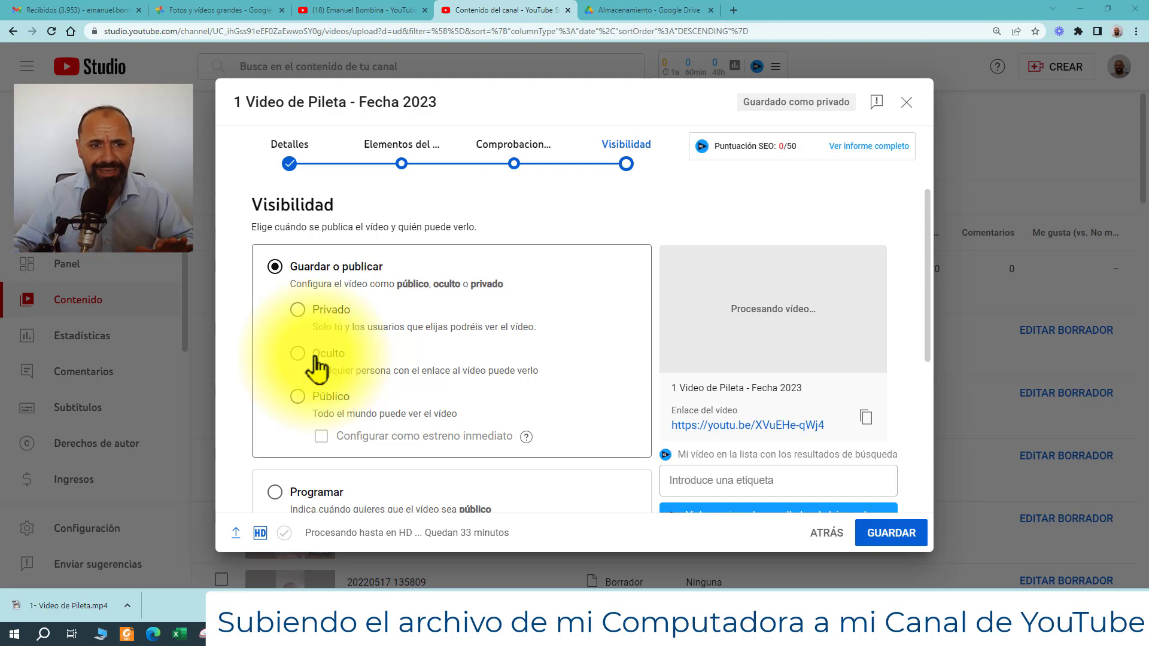
left_click(298, 311)
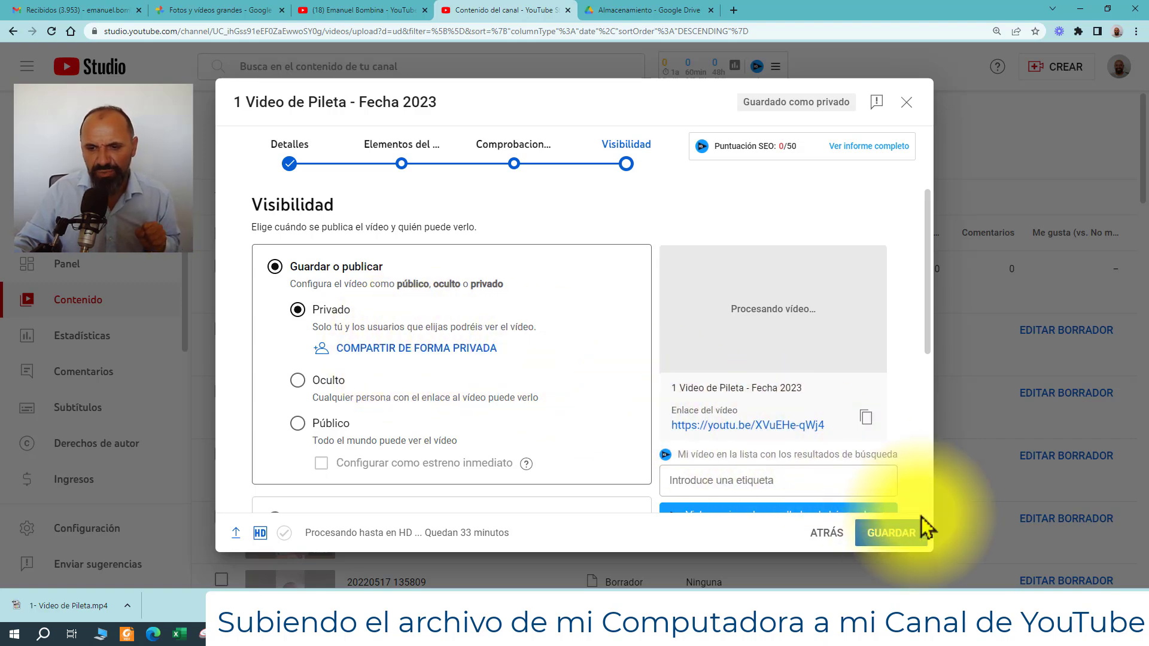
left_click(903, 536)
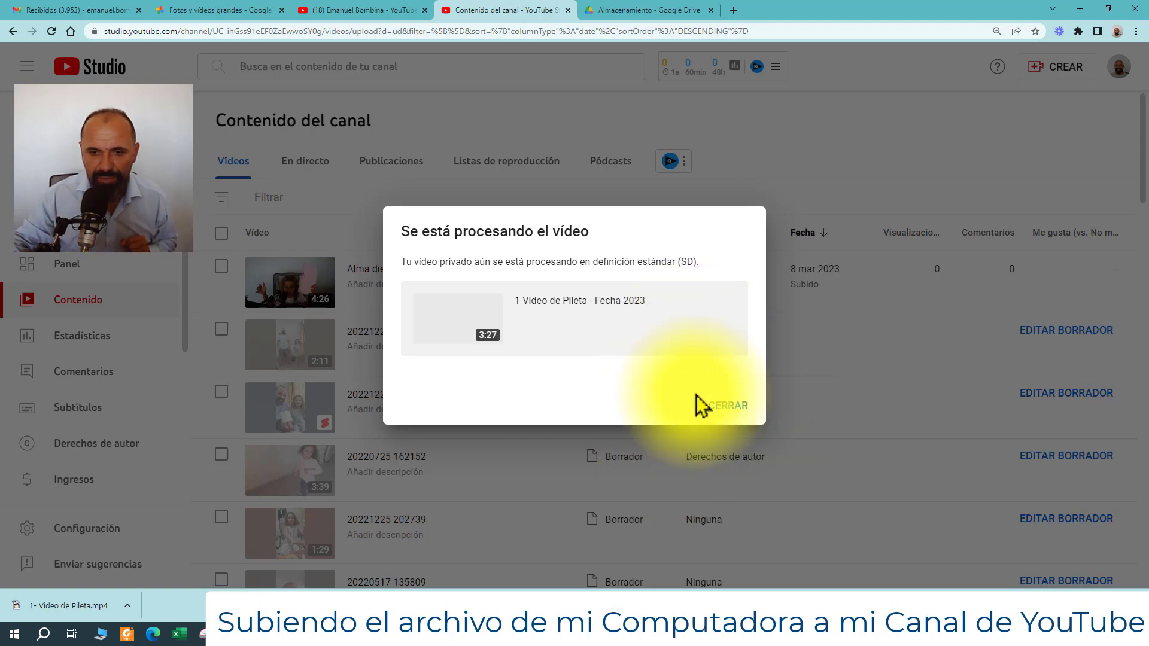
left_click(722, 409)
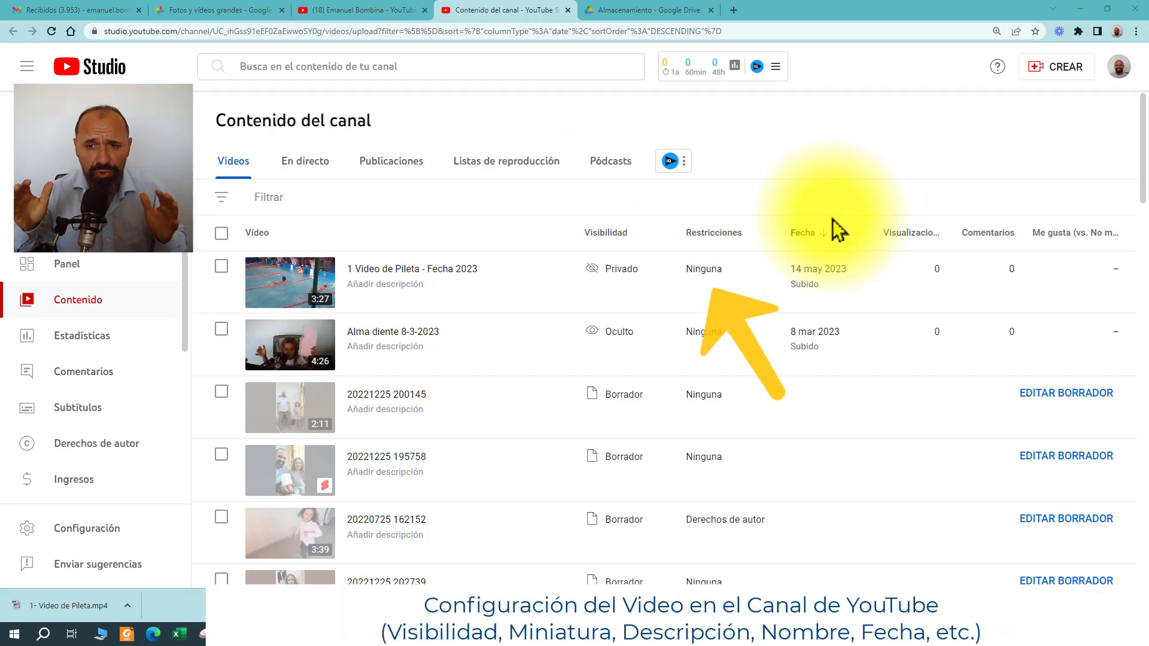
Step: Open the details of 1 Video de Pileta - Fecha 2023 and select the middle suggested thumbnail
left_click(397, 273)
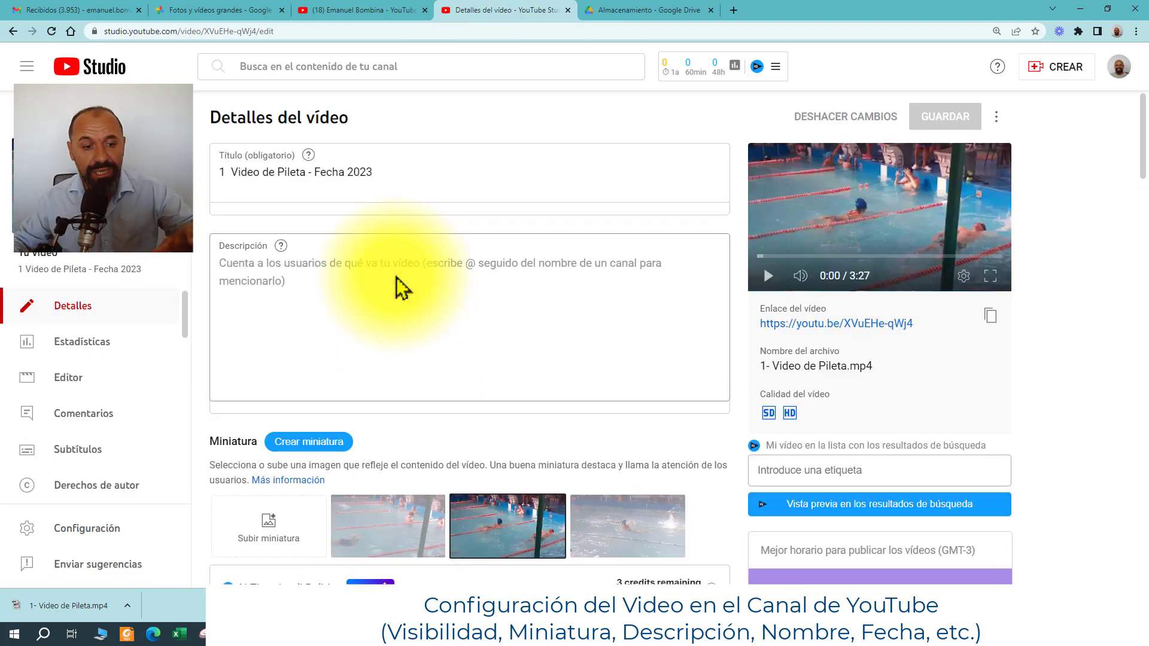
scroll(383, 313, "down", 2)
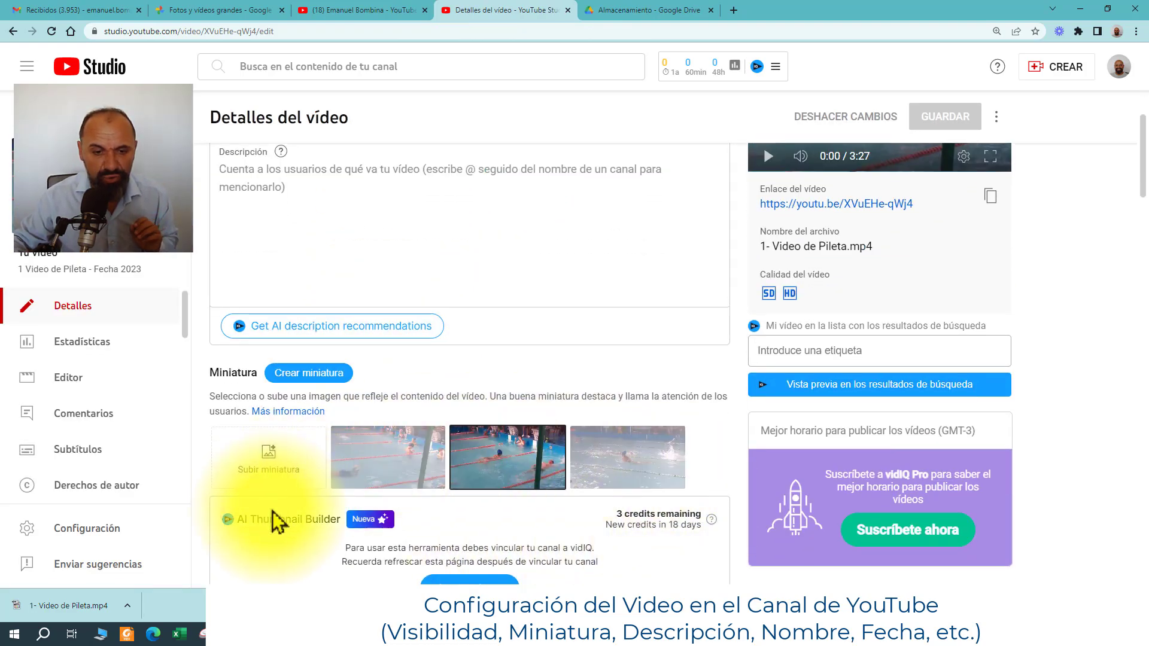
left_click(501, 472)
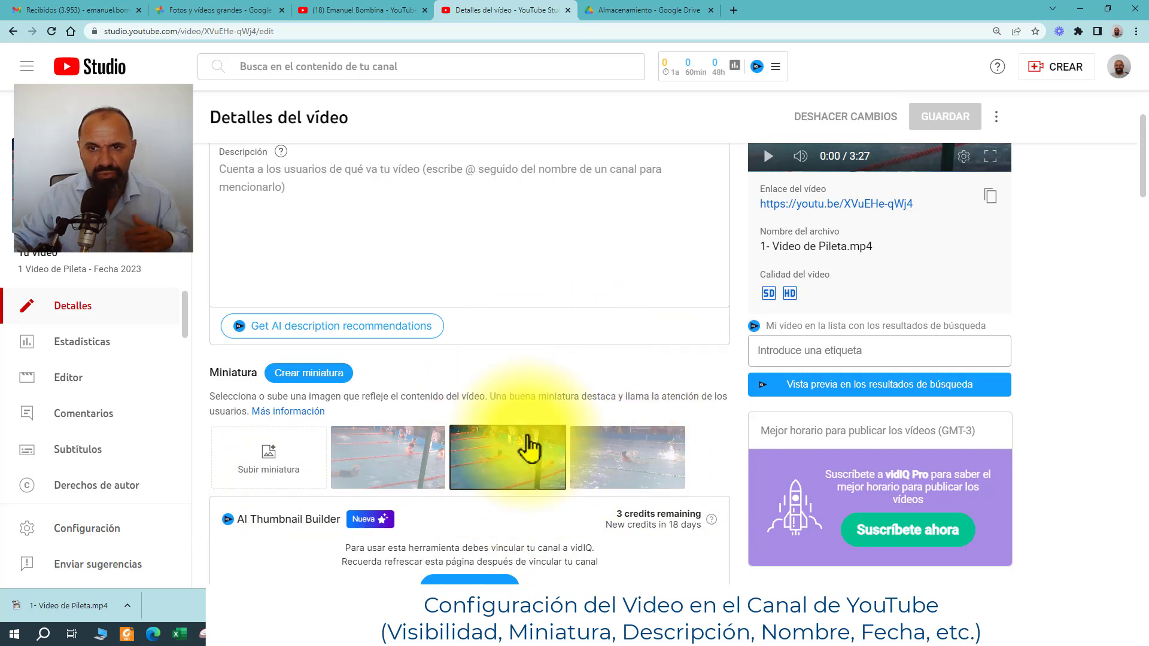
Step: Try the other suggested thumbnails for the video and return to the middle one
left_click(625, 472)
left_click(500, 455)
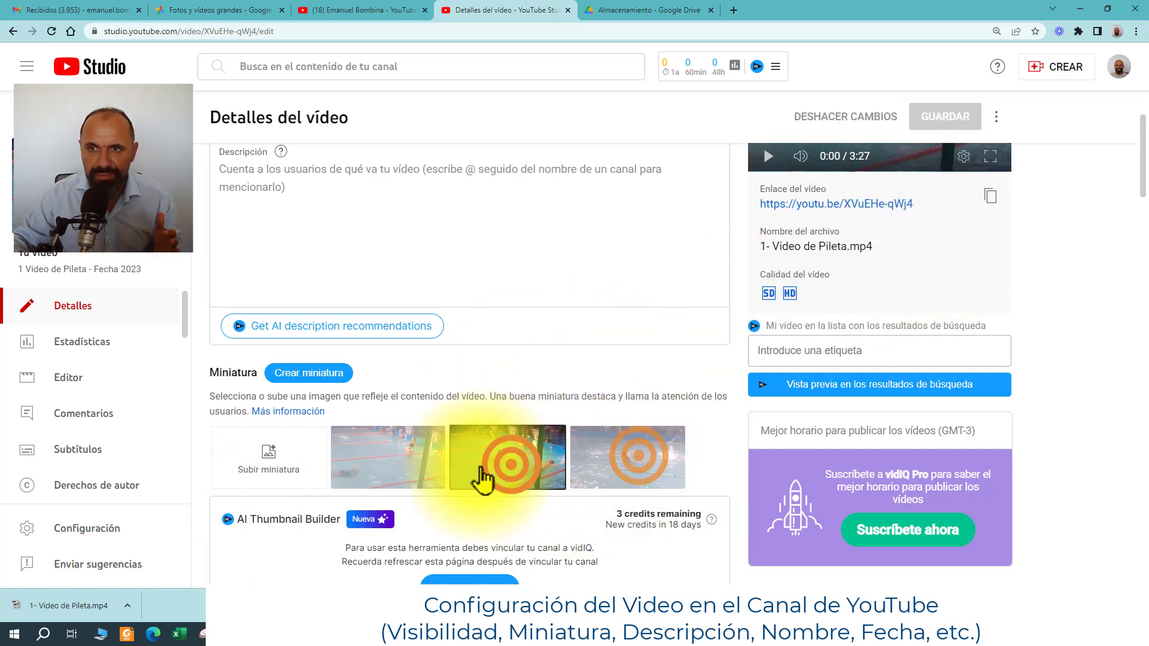
left_click(419, 455)
left_click(514, 449)
left_click(342, 235)
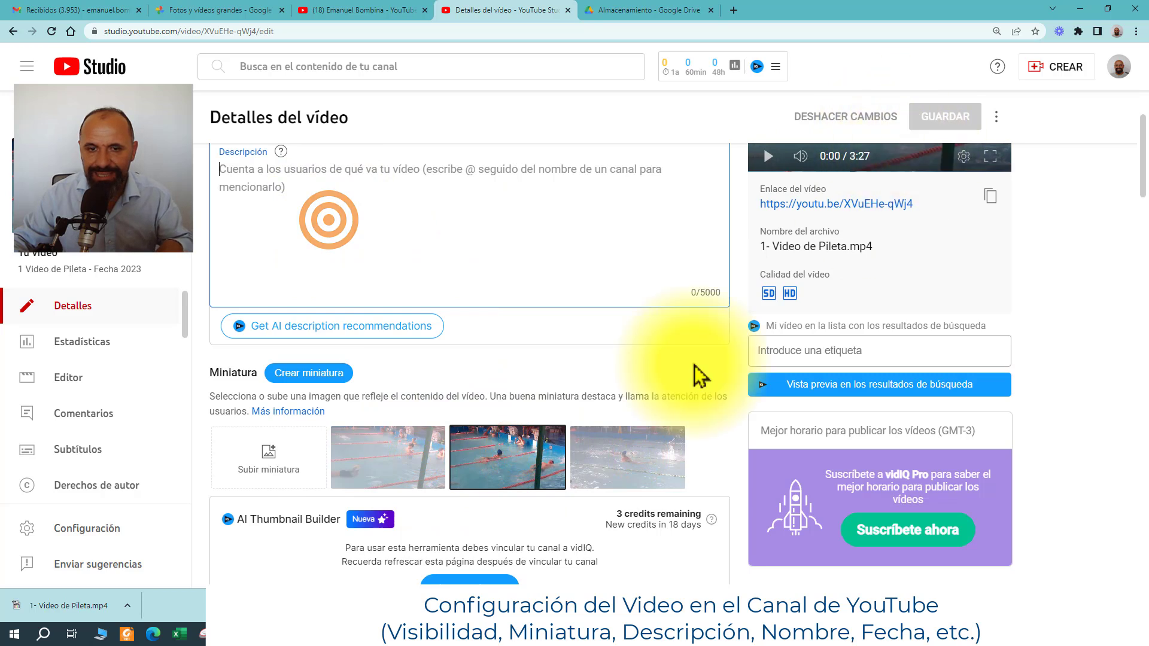
left_click(644, 432)
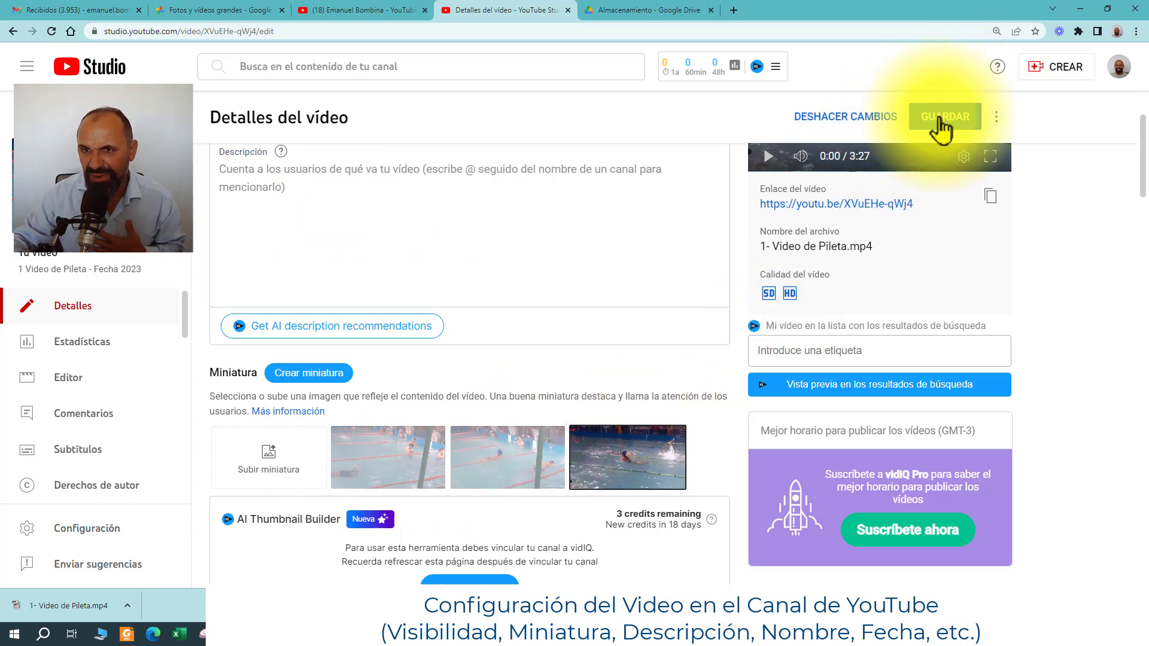
left_click(509, 452)
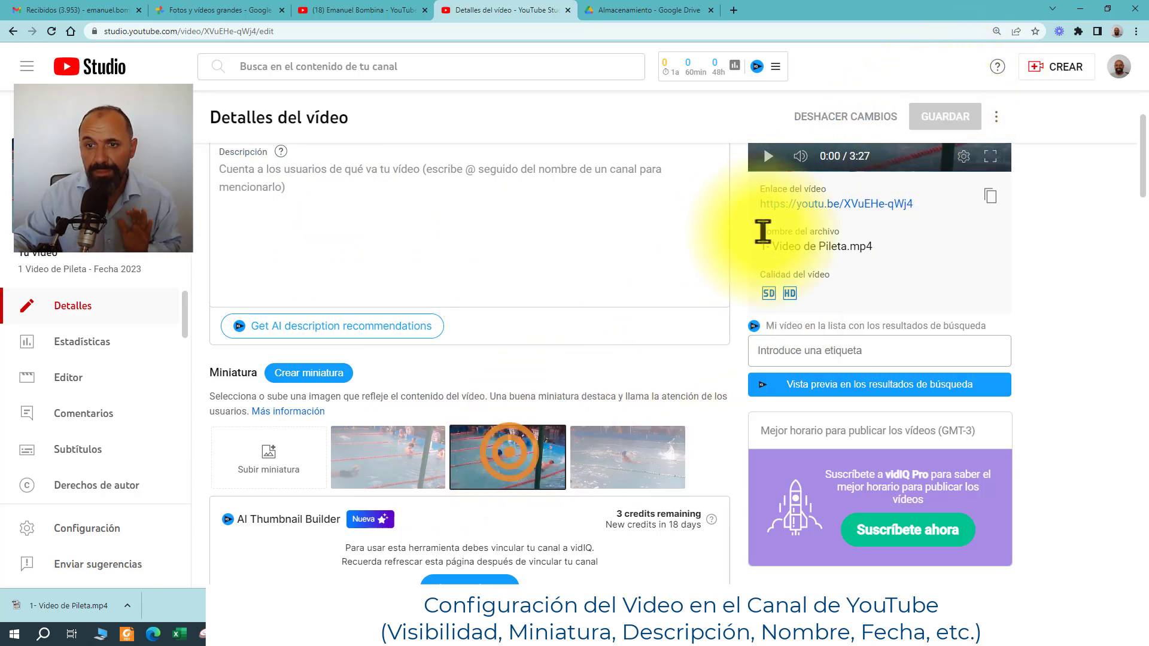
left_click(627, 190)
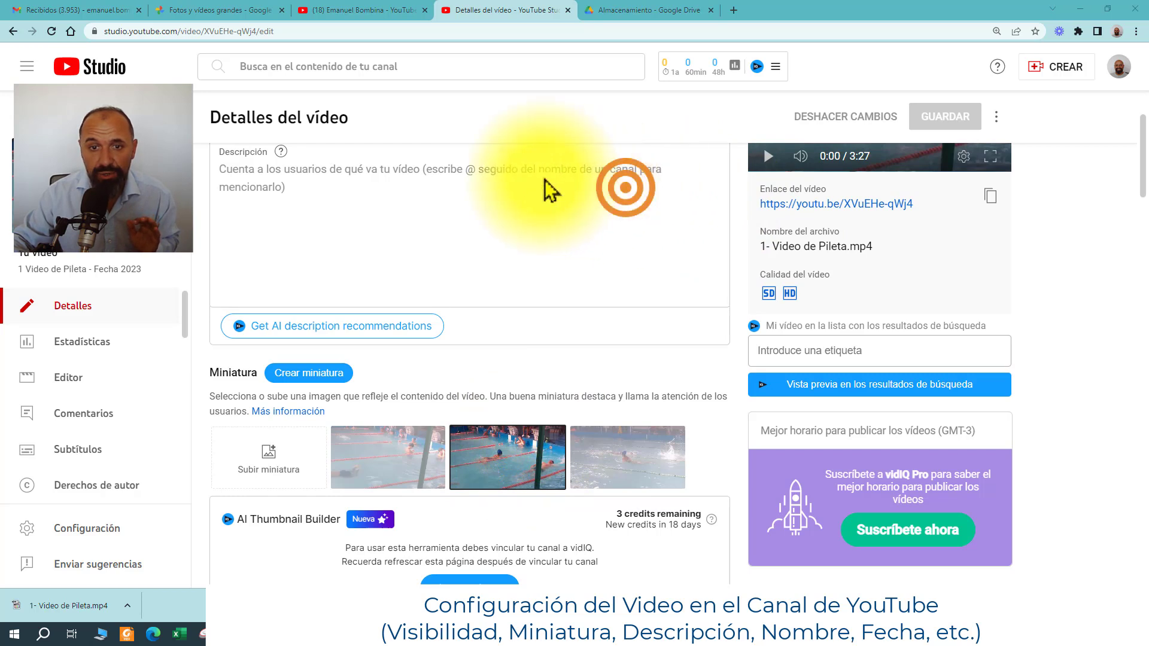
Step: Open the uploaded video's watch page from its link and copy the page address
left_click(795, 202)
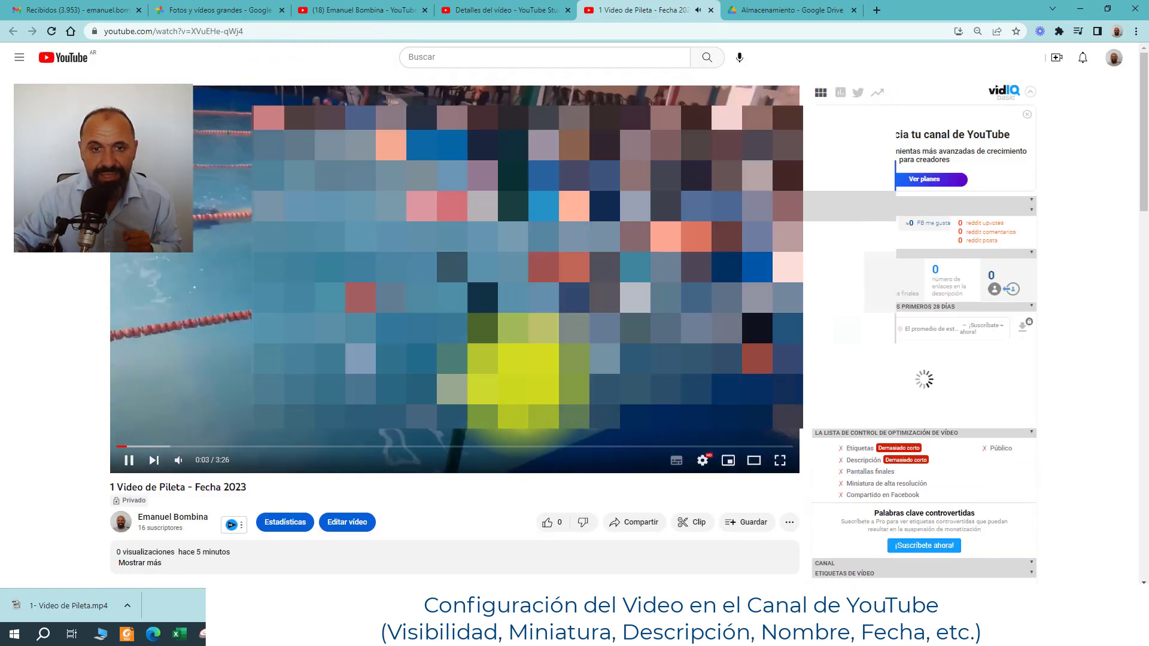
left_click(509, 341)
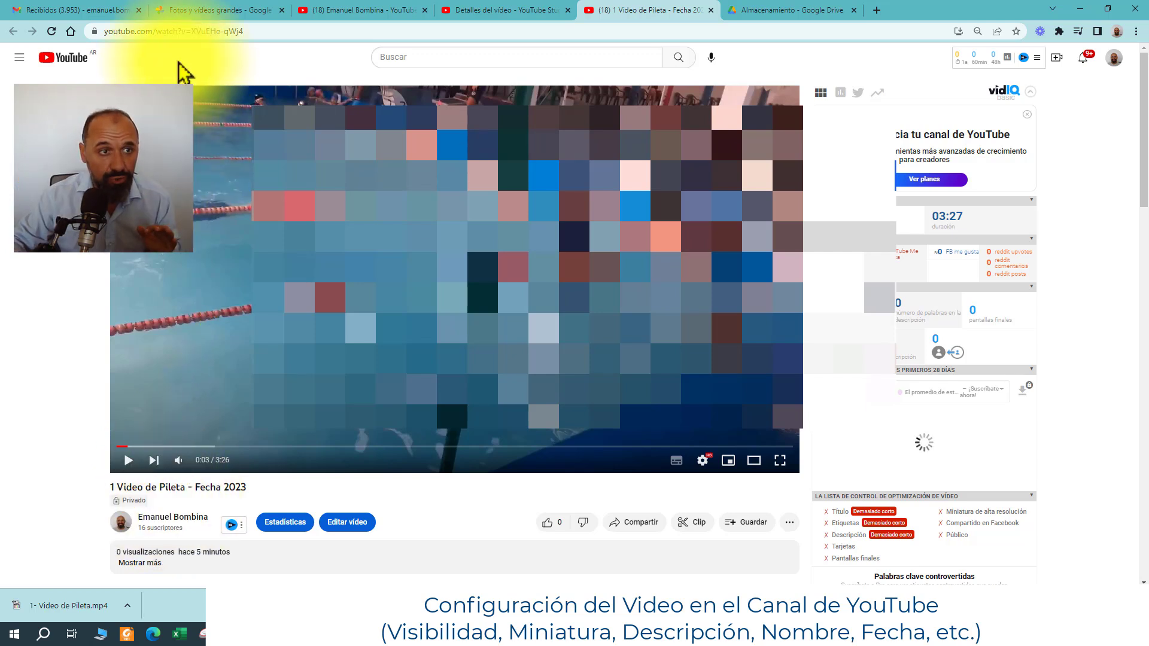
left_click(167, 33)
key("ctrl+c")
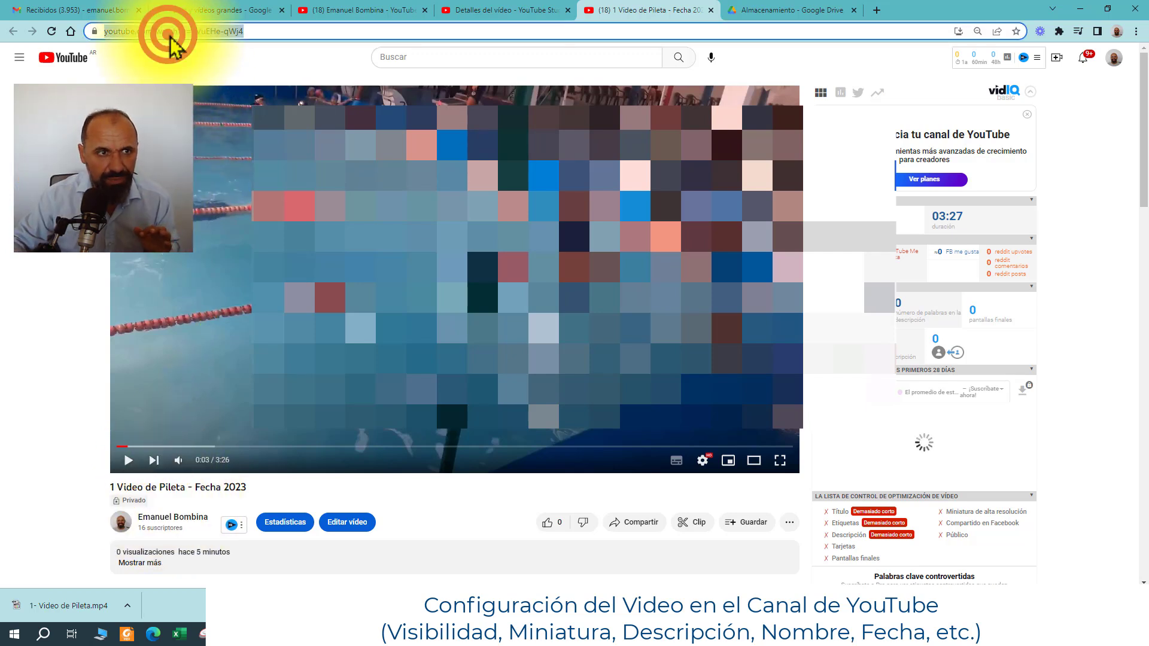
Step: Load the copied video address in a new incognito window to test the private visibility
left_click(1135, 32)
left_click(1105, 73)
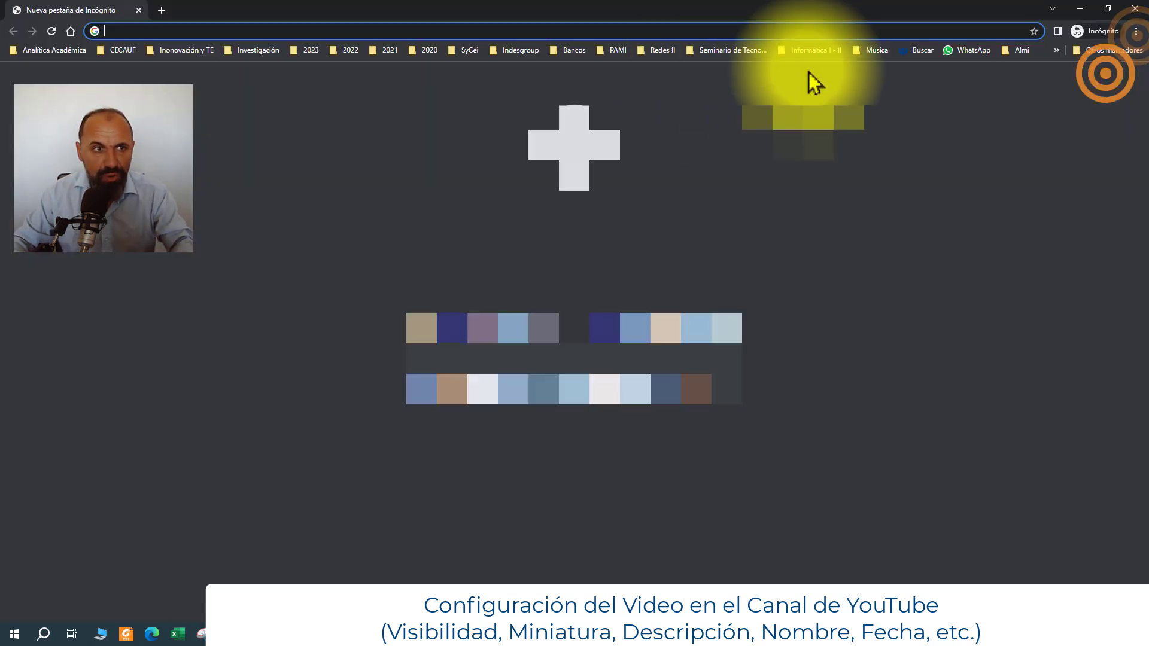
key("ctrl+v")
key("Return")
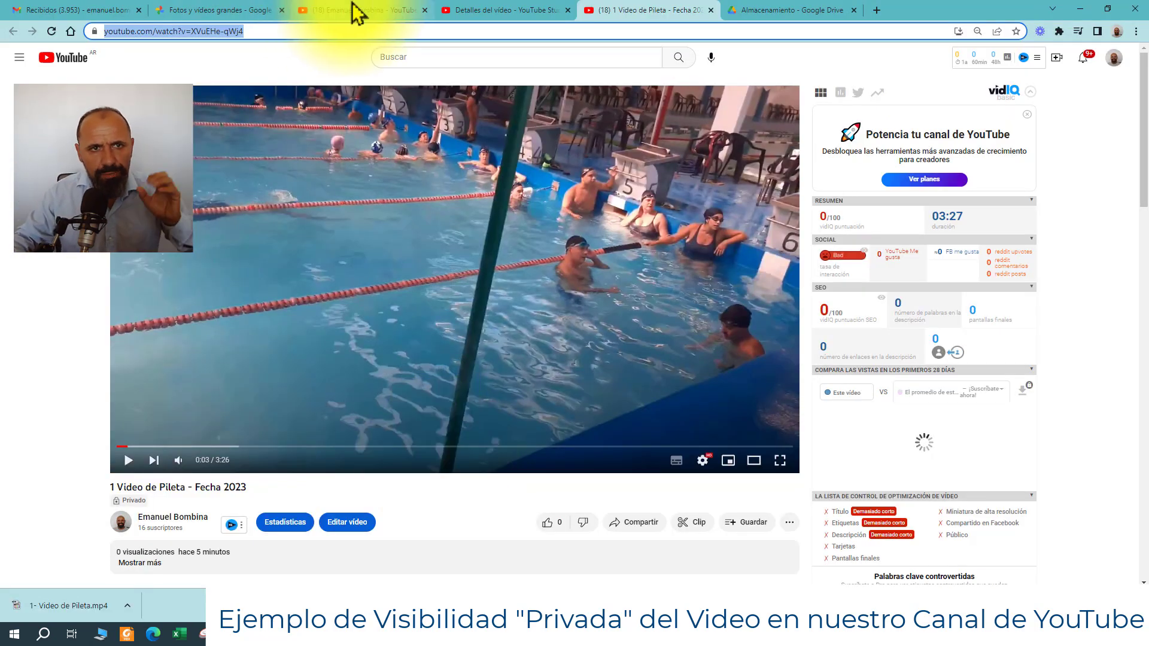
Step: Switch to the Google Fotos list of large photos and videos and move the video dated 10 mar 2022 to the trash
left_click(257, 10)
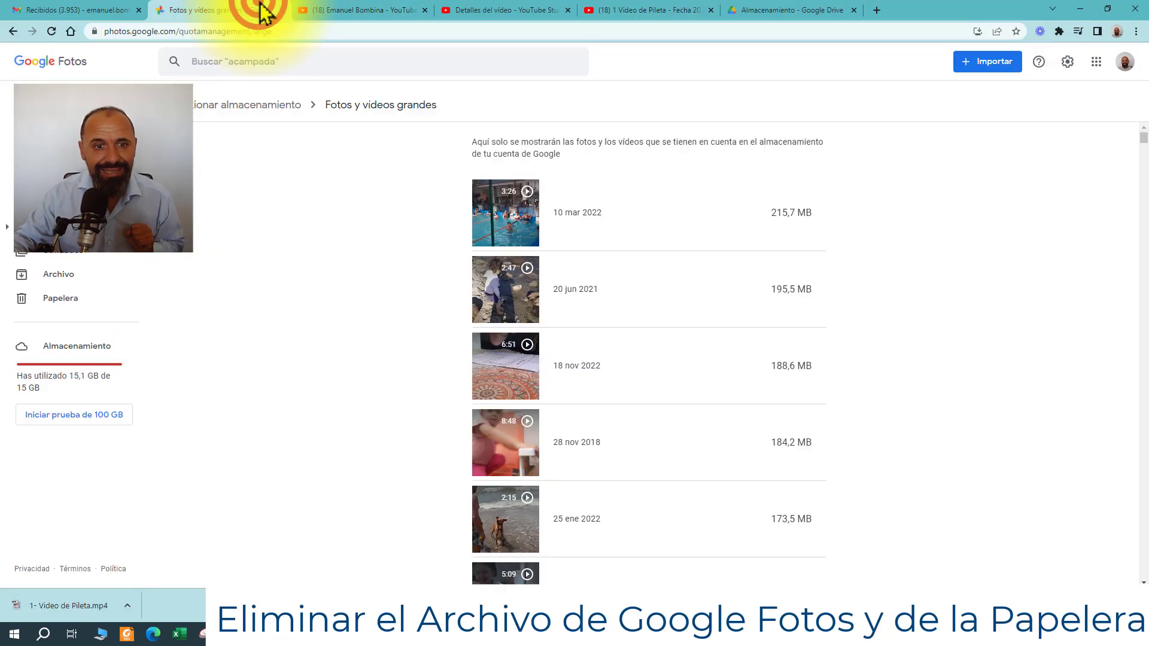
left_click(515, 156)
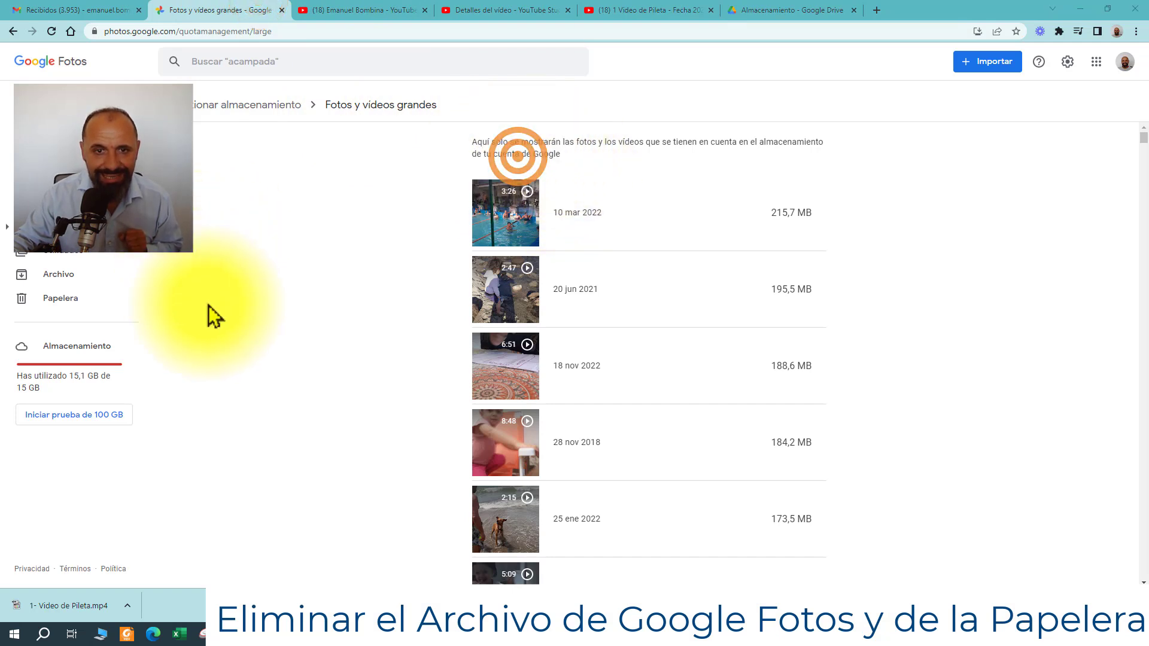
mouse_move(481, 229)
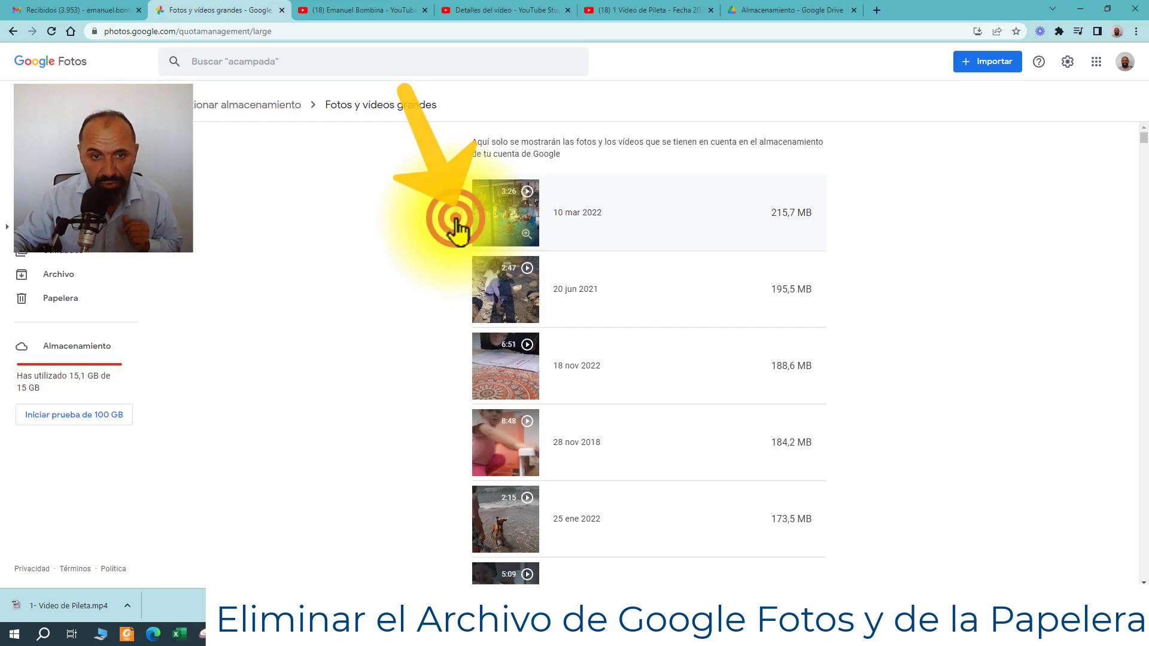
left_click(457, 213)
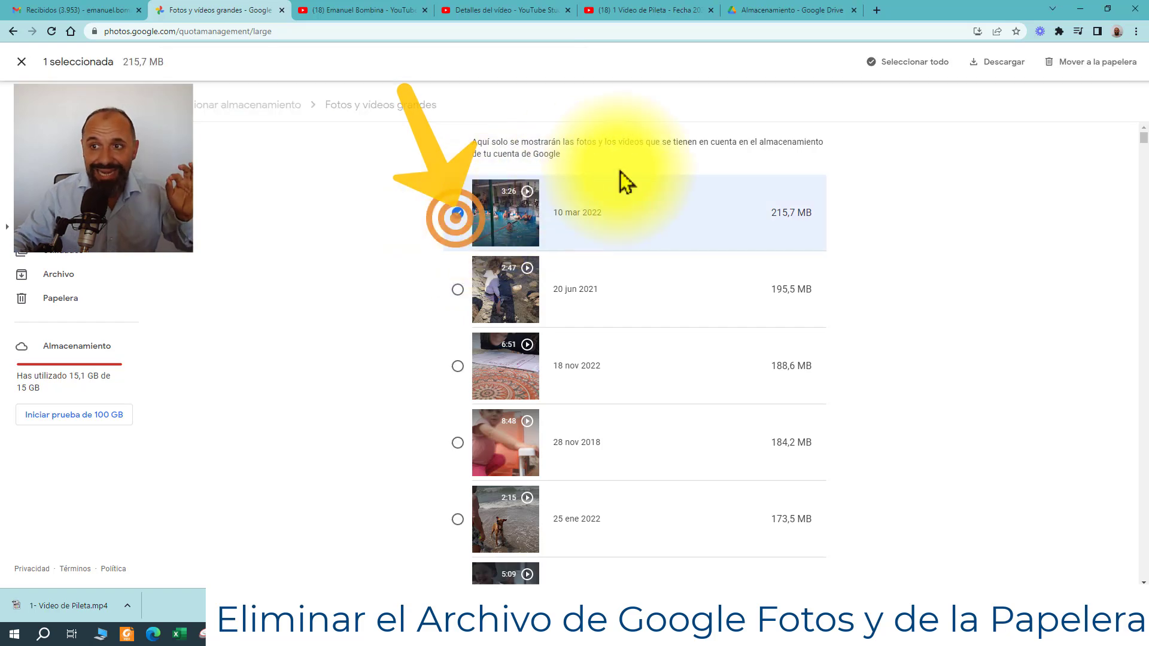
left_click(1089, 62)
left_click(658, 353)
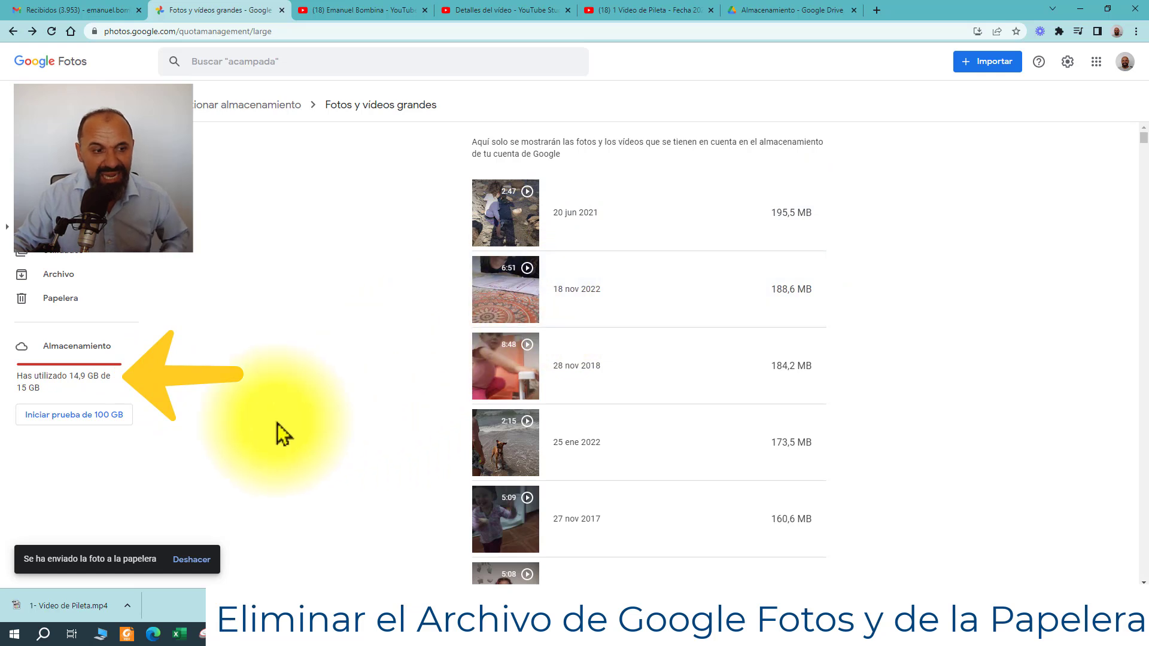
Step: Open the Google Fotos trash, select the pool video and the image beside it, and delete both permanently
left_click(222, 299)
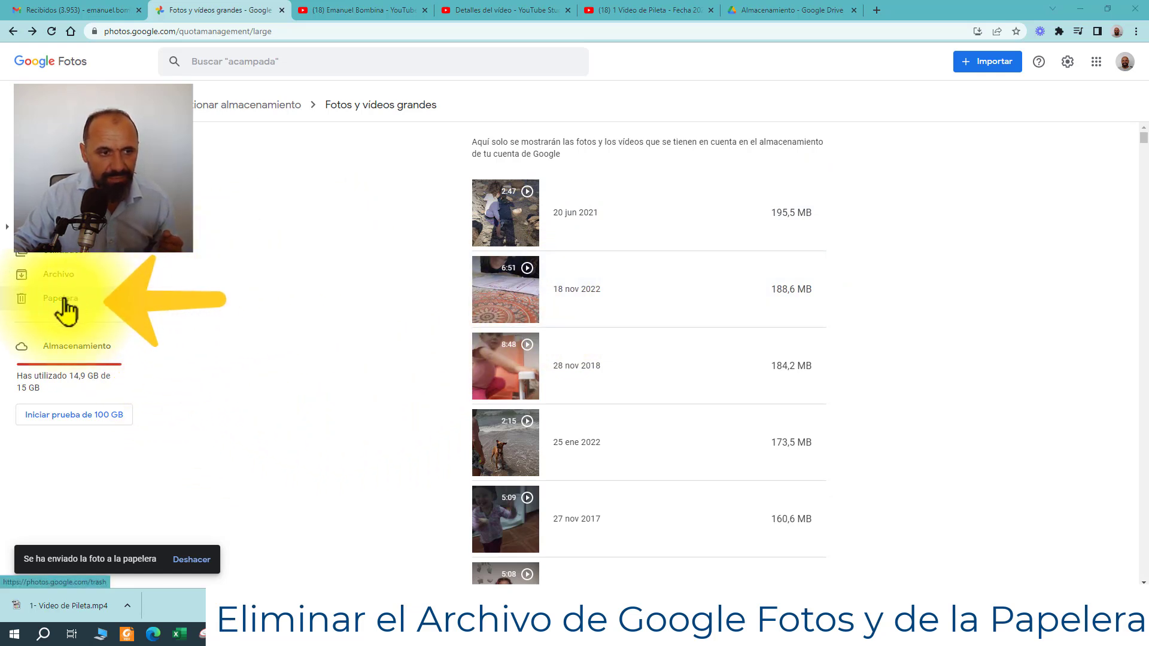
left_click(96, 297)
left_click(376, 252)
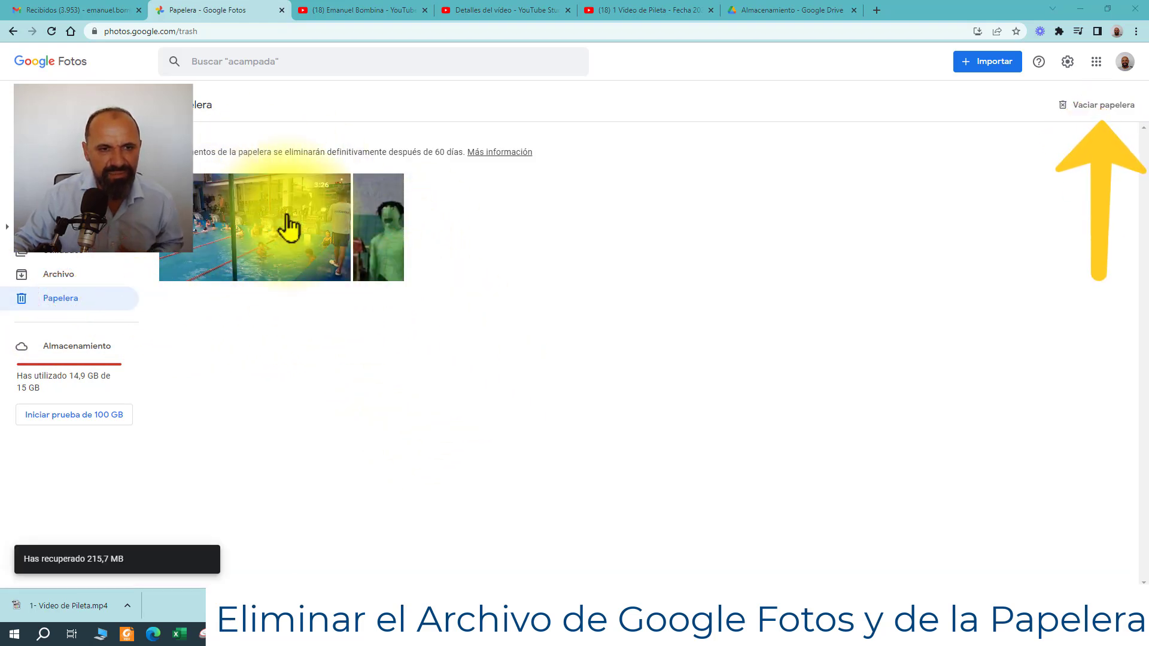
left_click(198, 179)
left_click(364, 186)
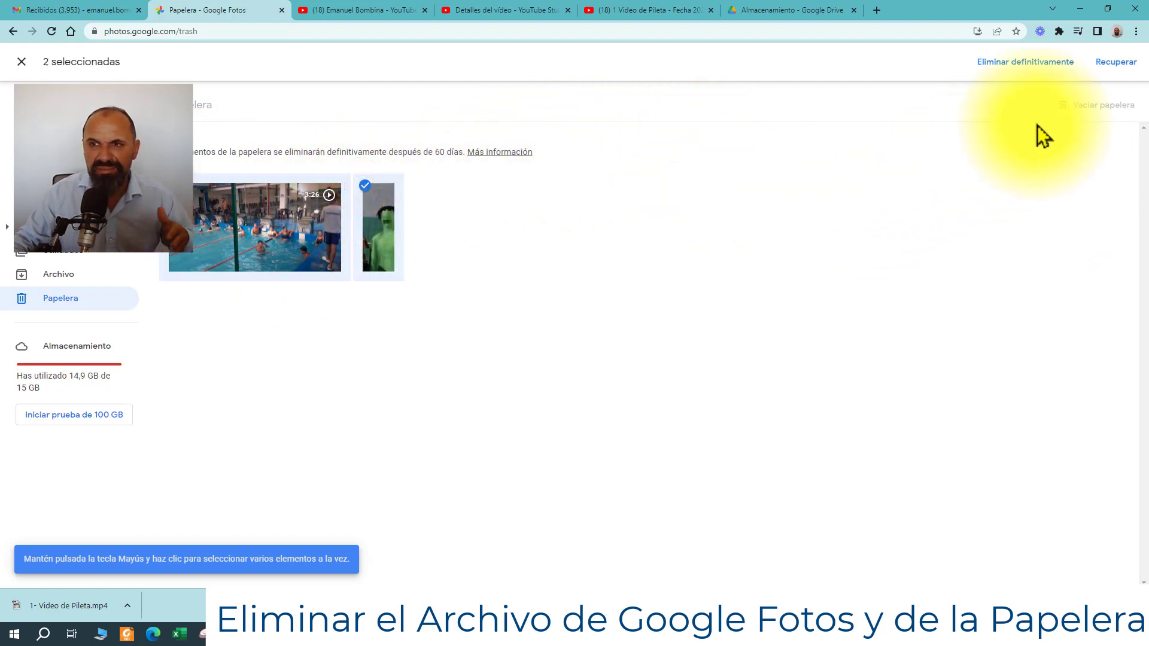
left_click(1027, 64)
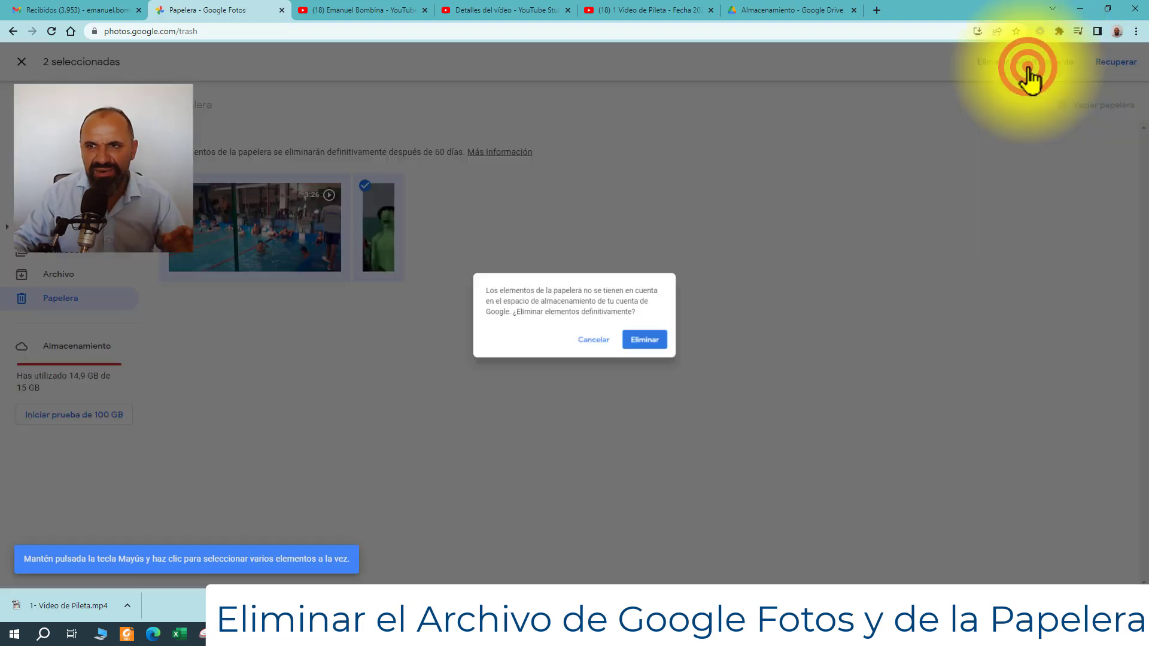
key("Return")
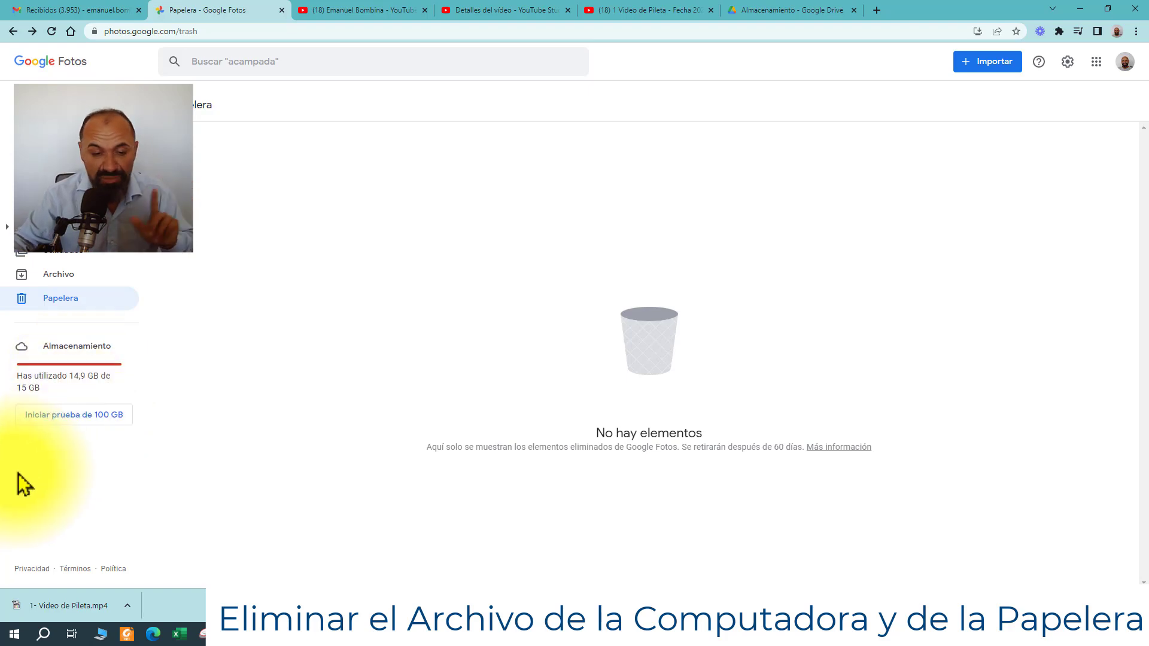
Step: Bring up and enlarge the Videos de Google Fotos folder window and delete 1- Video de Pileta.mp4 from the computer
left_click(431, 633)
left_click(1041, 155)
left_click_drag(806, 152, 351, 95)
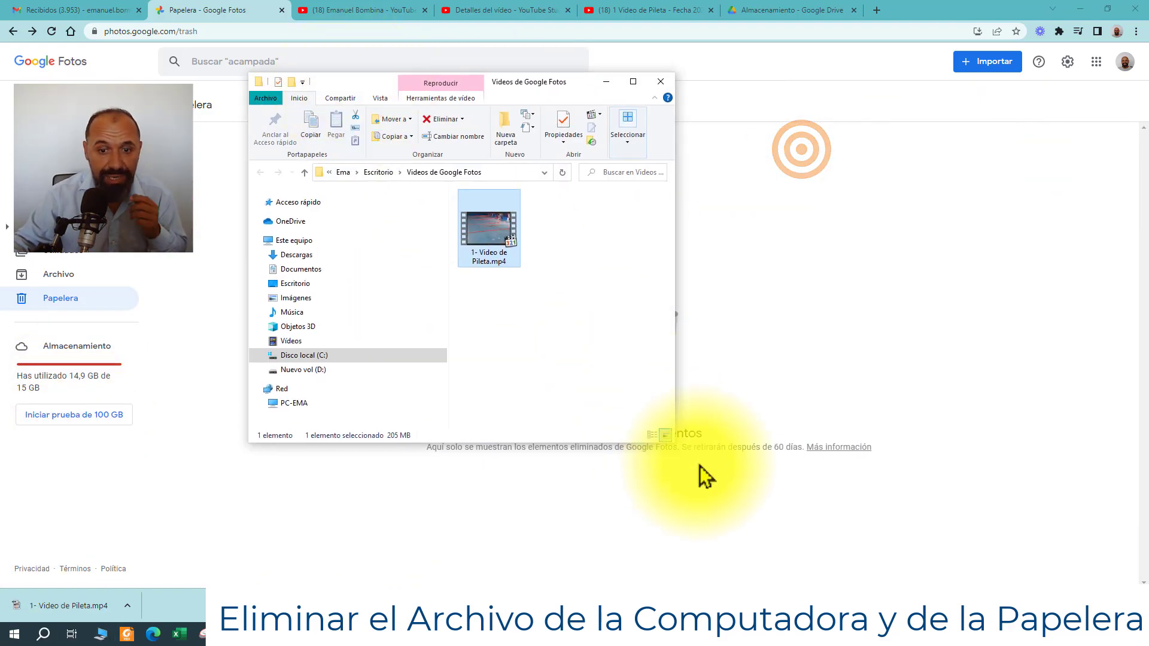
left_click_drag(674, 444, 865, 501)
left_click(428, 426)
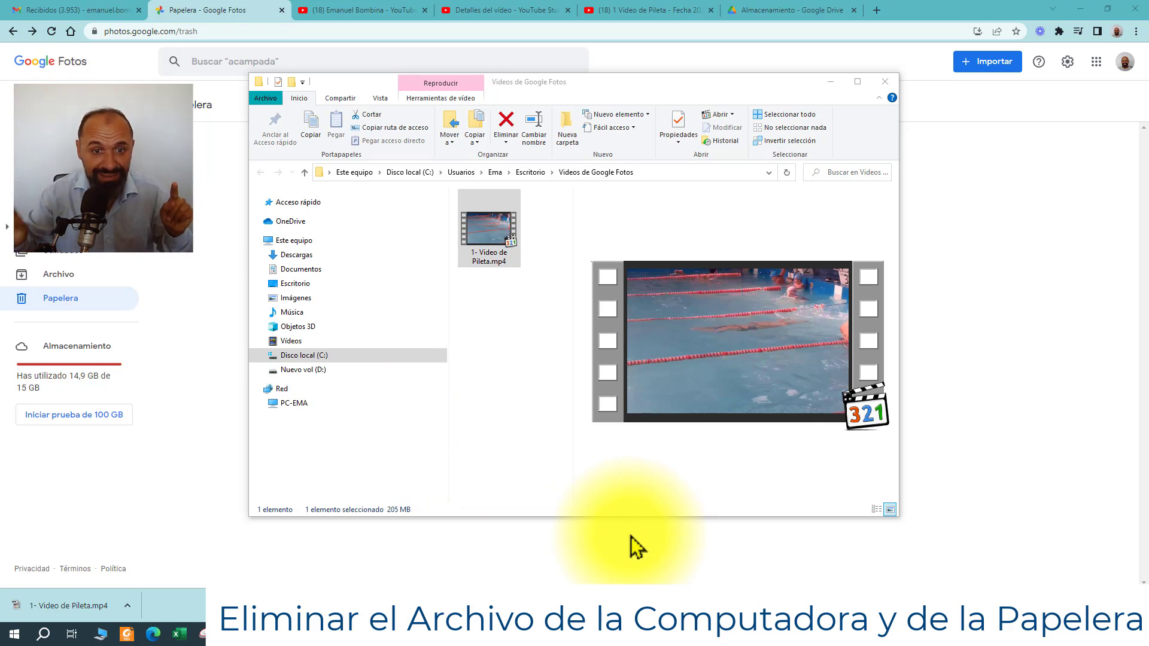
left_click(479, 225)
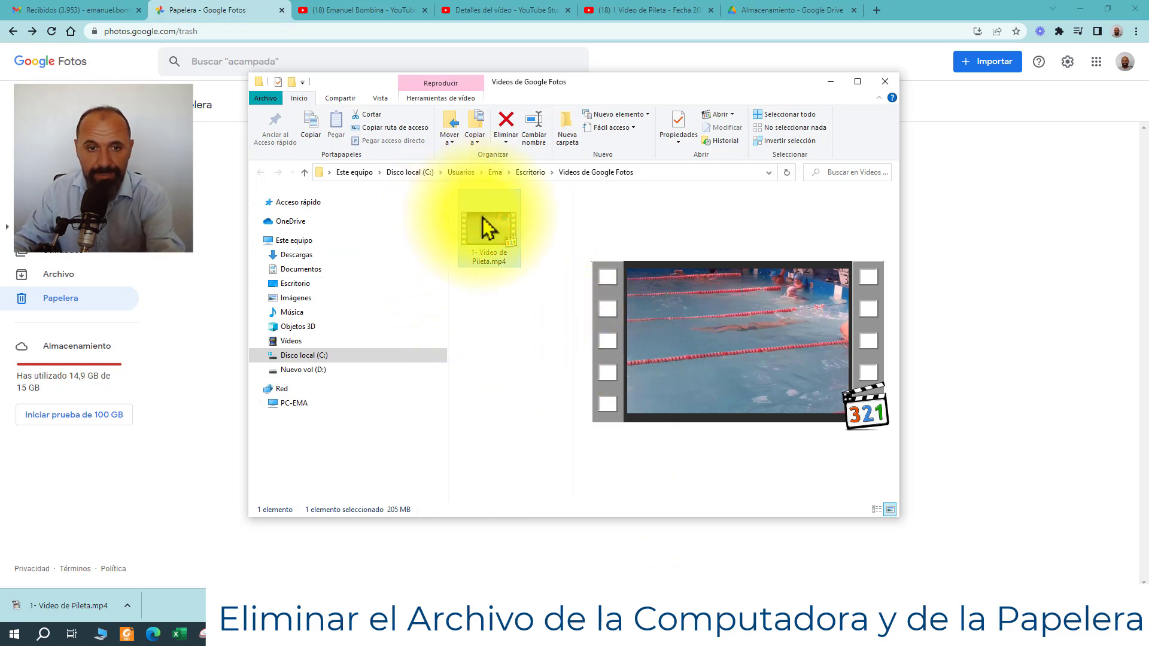
right_click(488, 226)
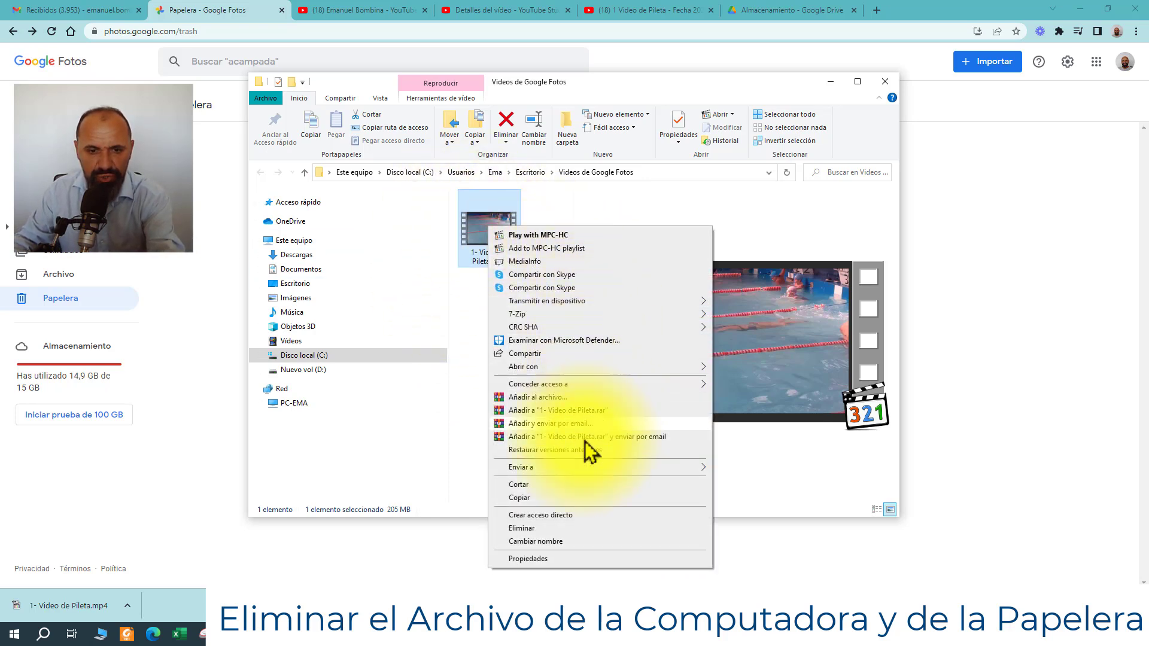
left_click(546, 527)
left_click(616, 346)
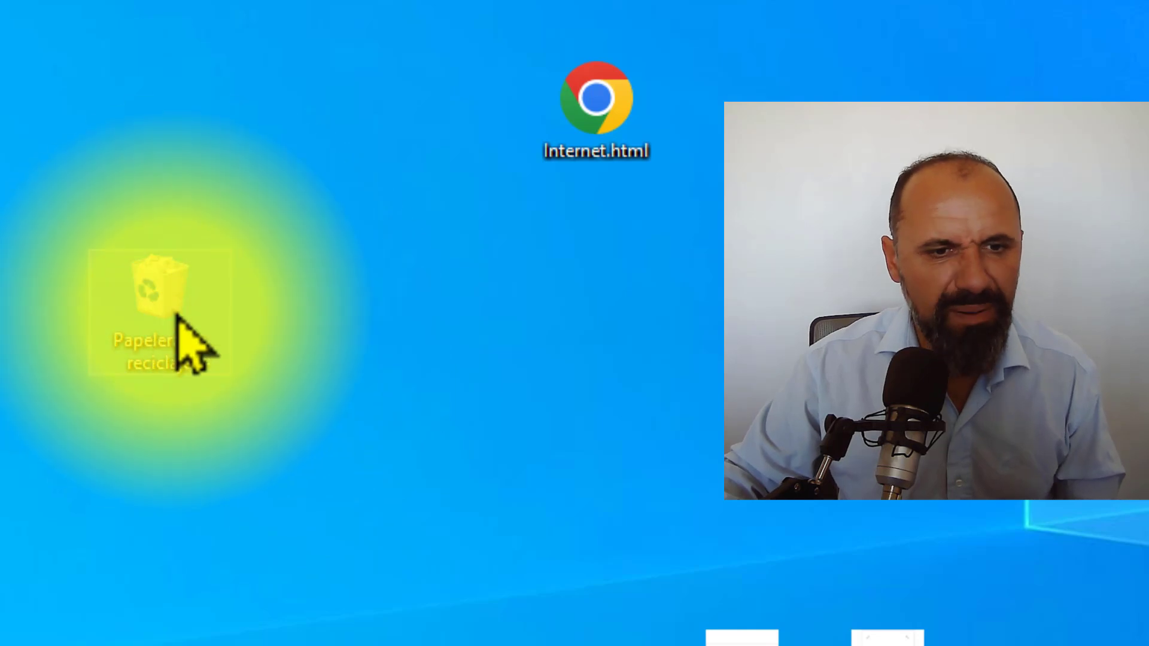
Step: Empty the Windows recycle bin and confirm the permanent deletion of its contents
right_click(169, 309)
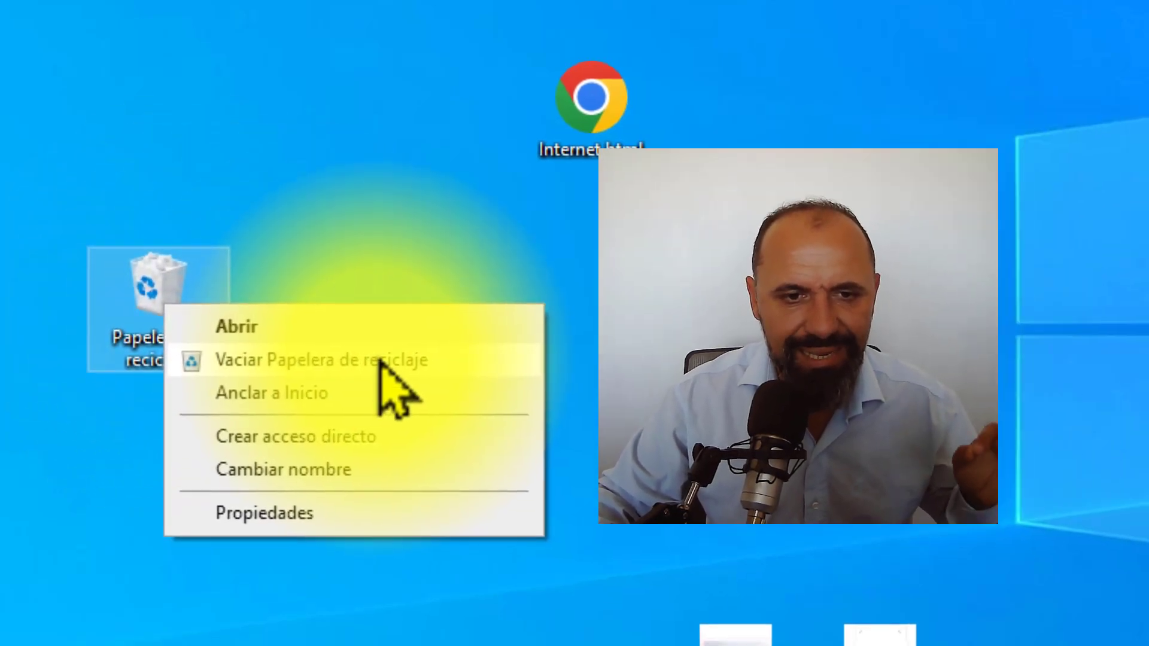
left_click(380, 362)
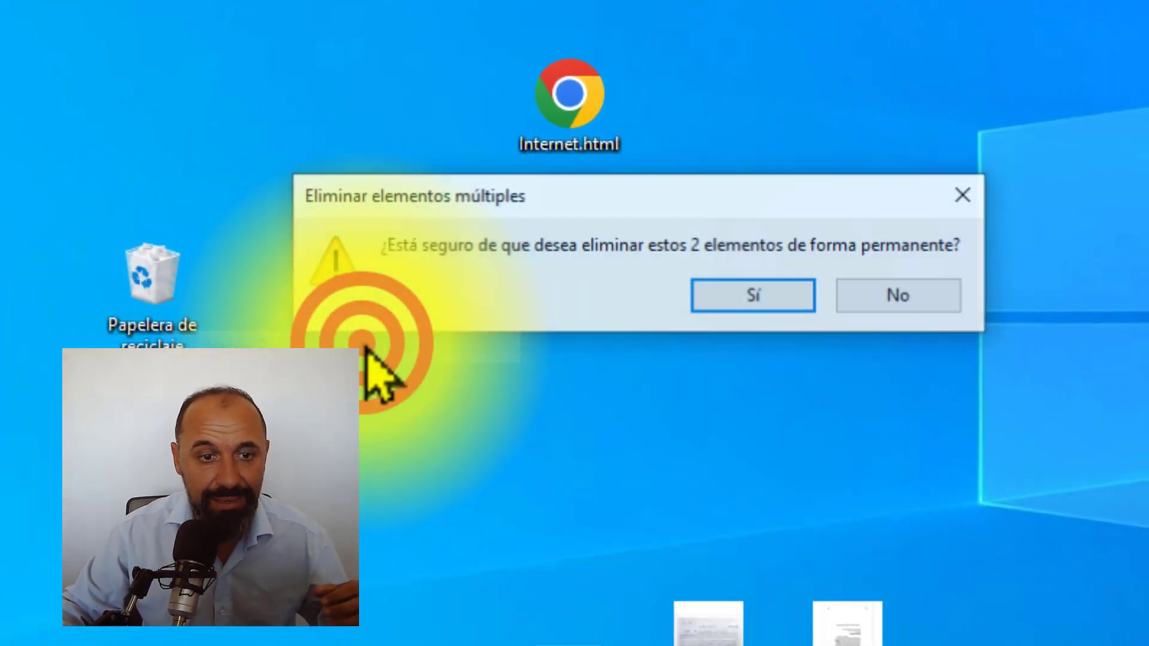
left_click(764, 299)
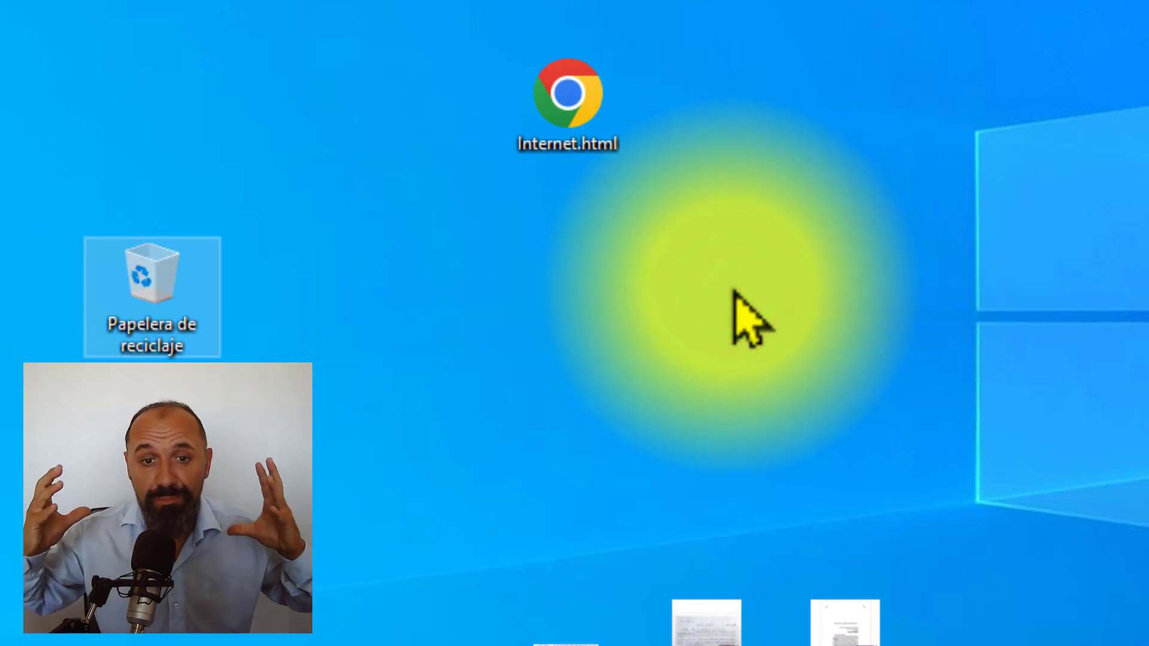